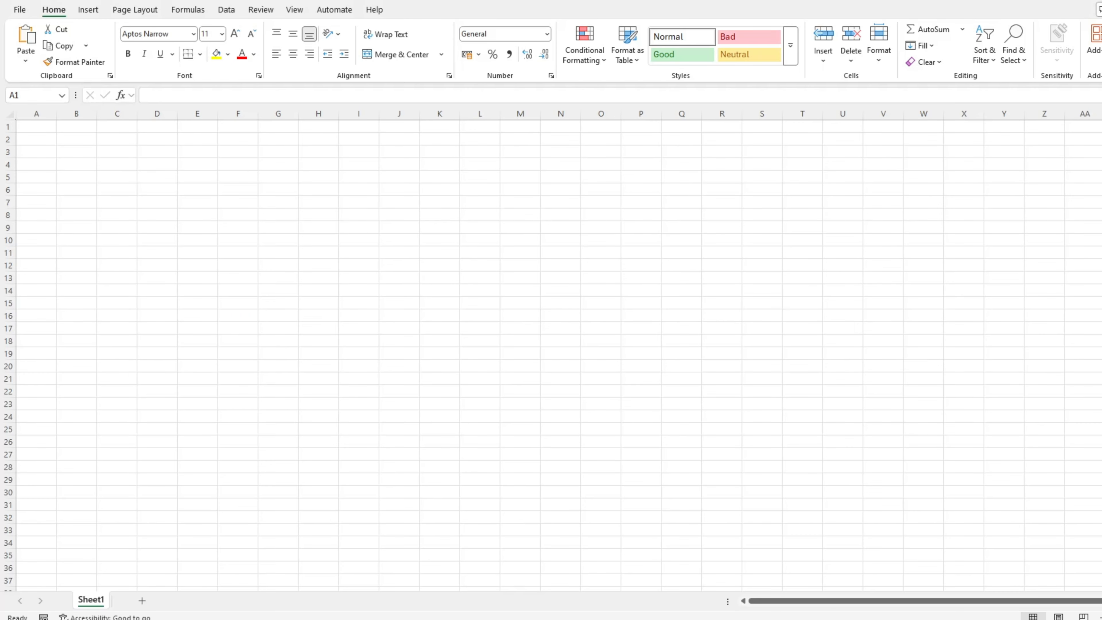
Step: Enter the column headers Date, Category and Description in cells A1 to C1
click(244, 301)
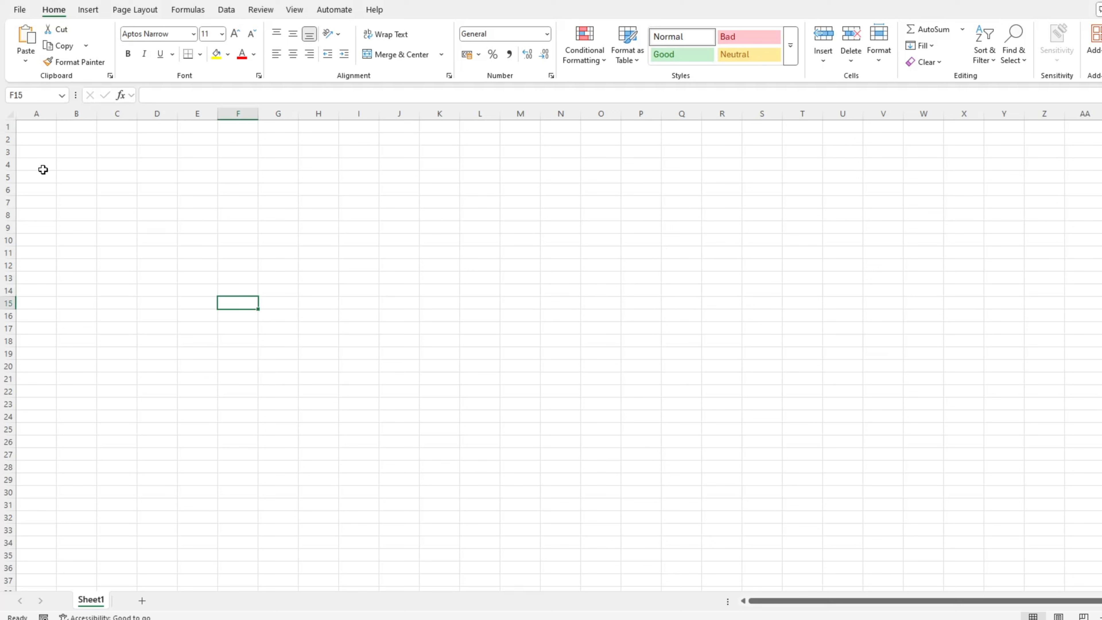
click(34, 129)
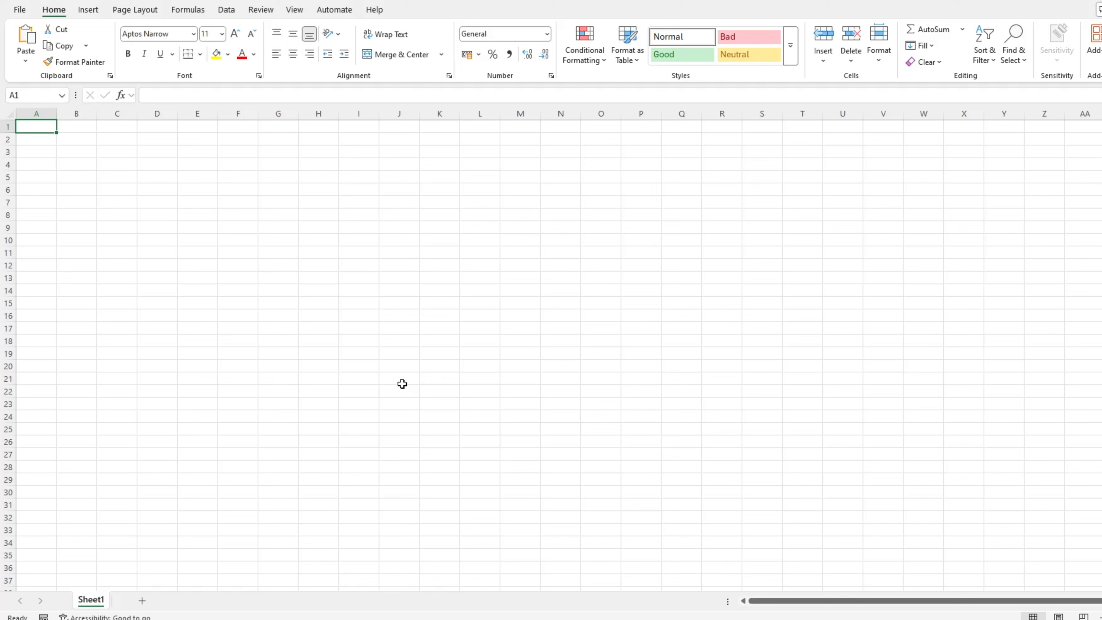
text(Date)
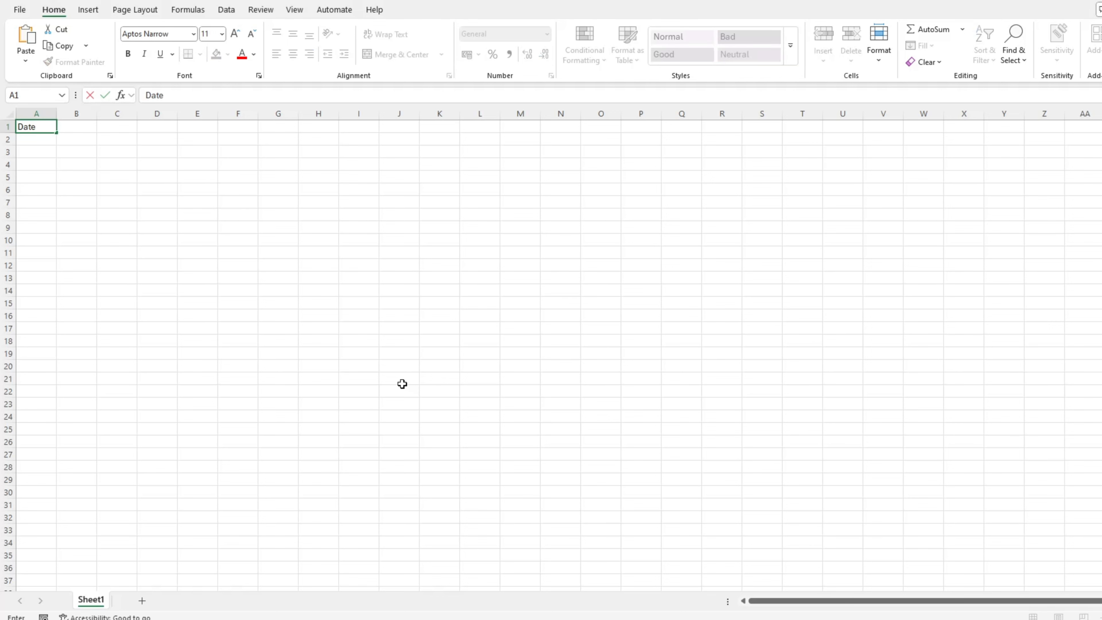
key(Tab)
text(Category)
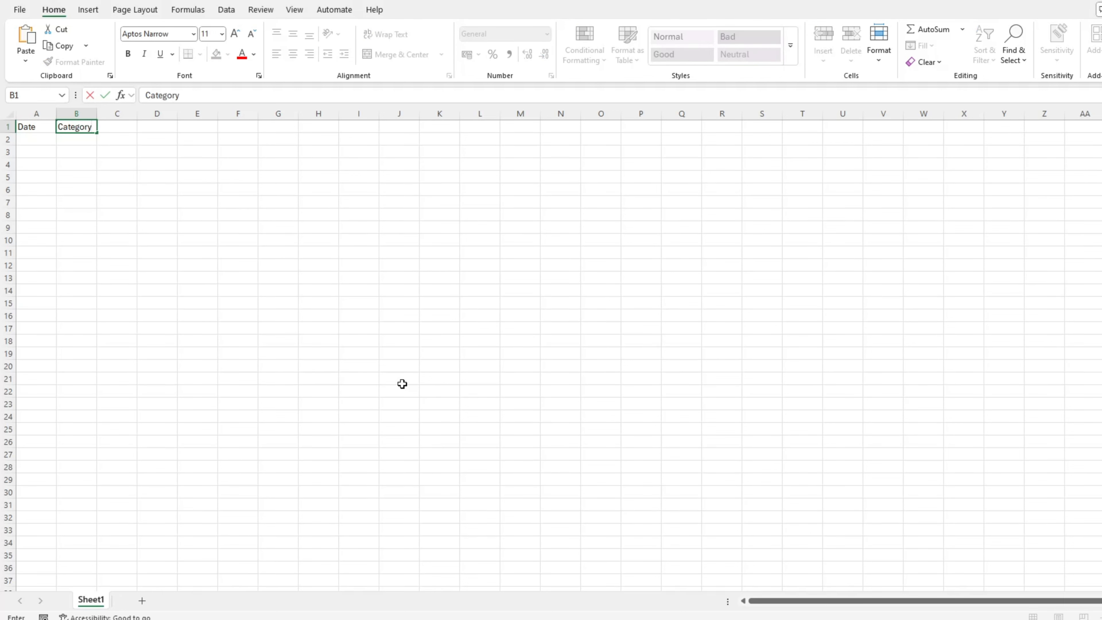
key(Tab)
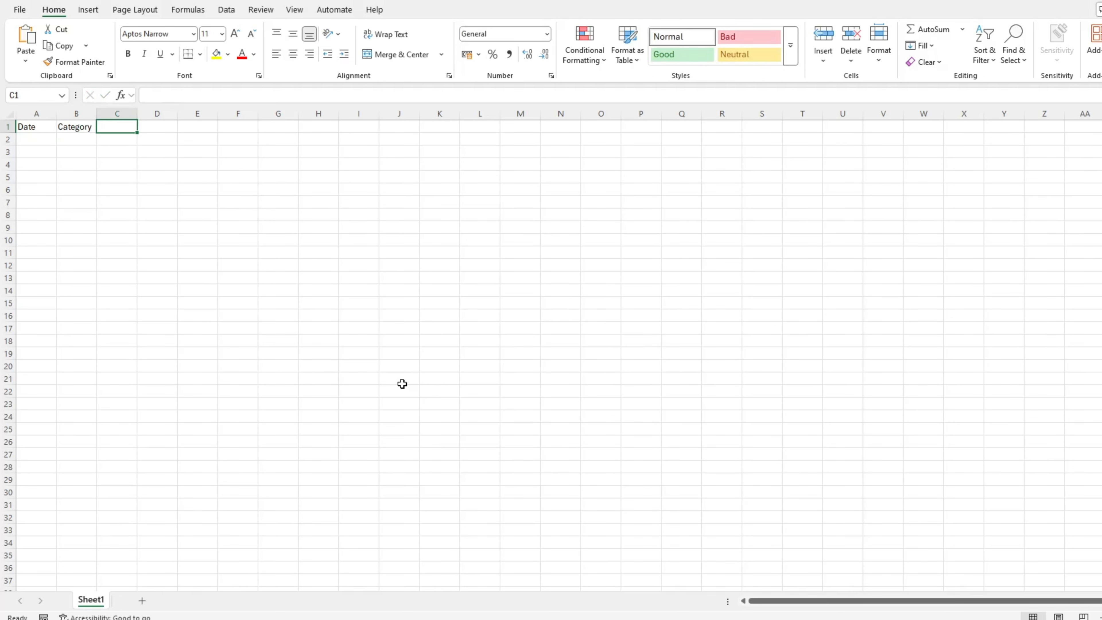
text(Descr)
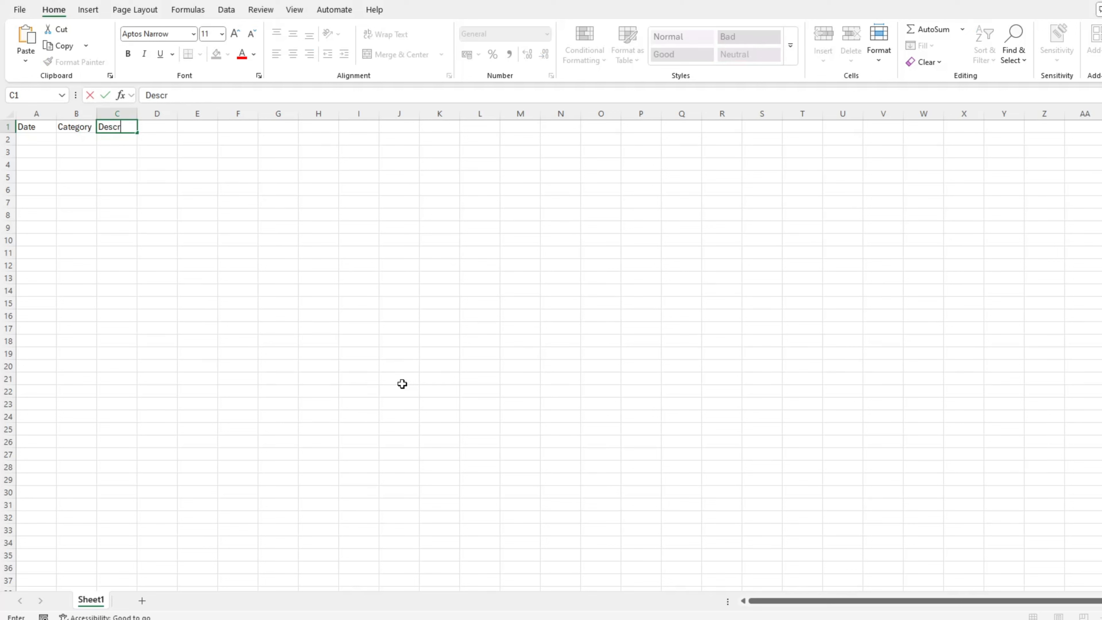
text(iption)
key(Tab)
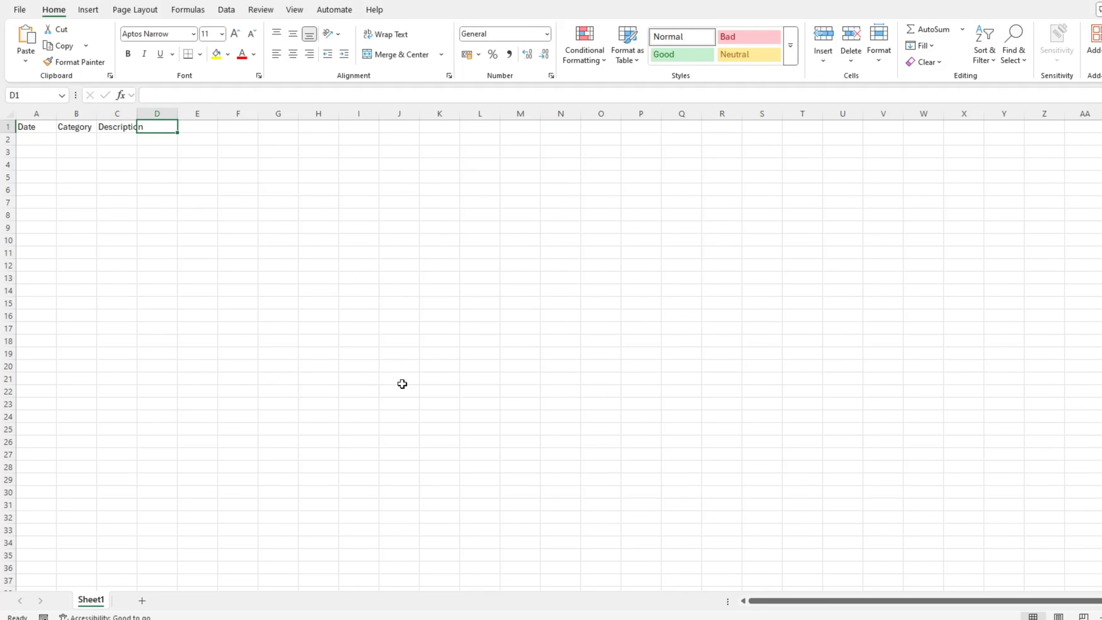
Step: Add the column headers Income, Expenses and Balance in cells D1 to F1
text(Income)
key(Tab)
text(E)
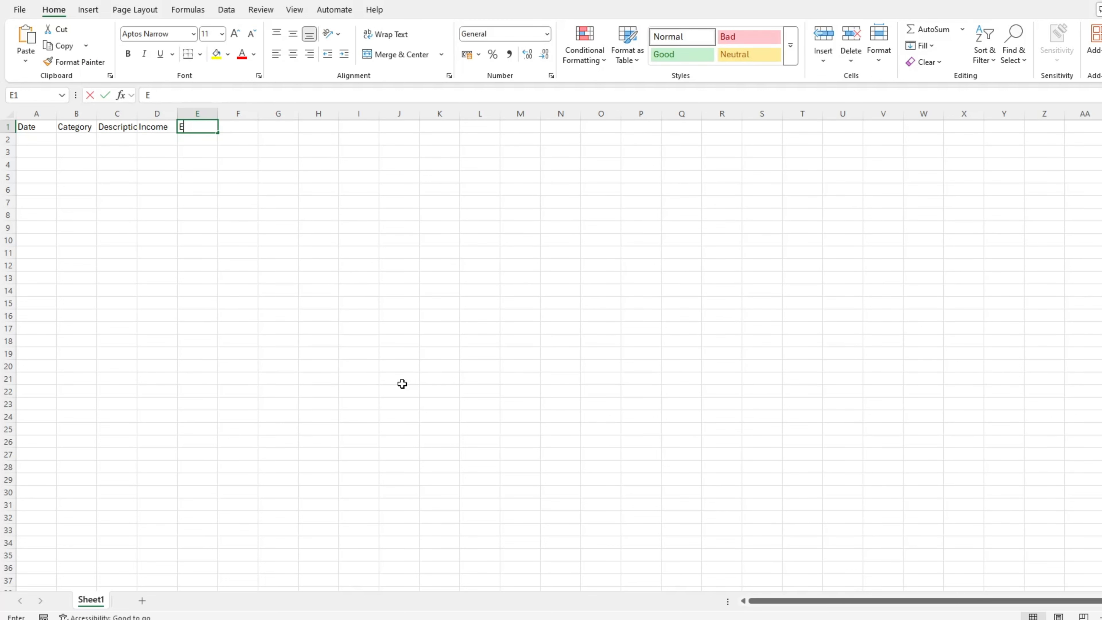
text(xpenses)
key(Tab)
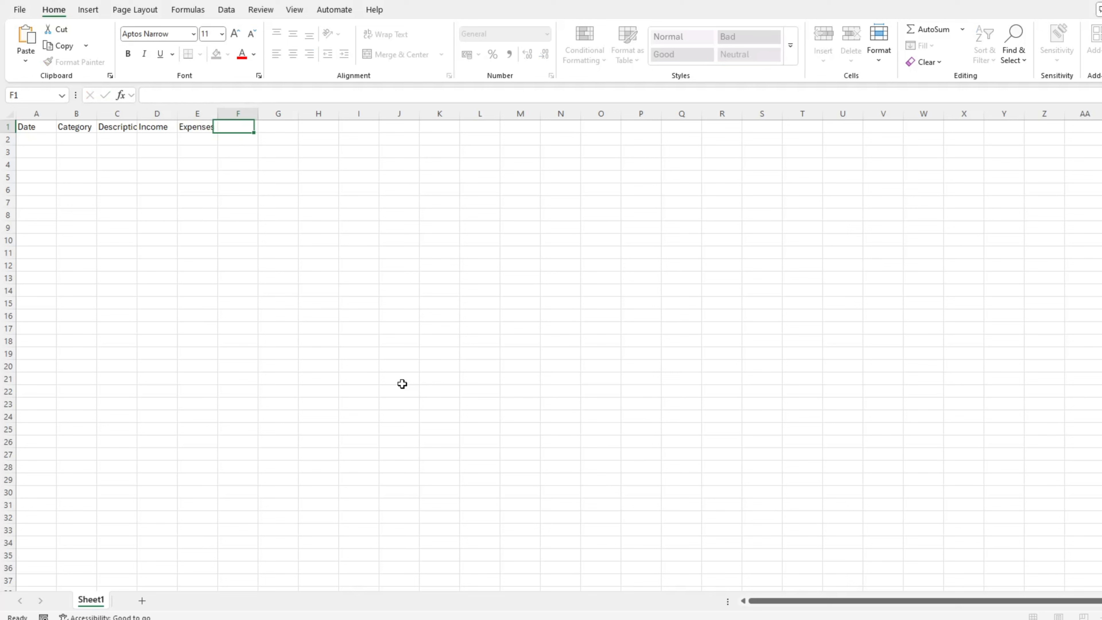
text(Balance)
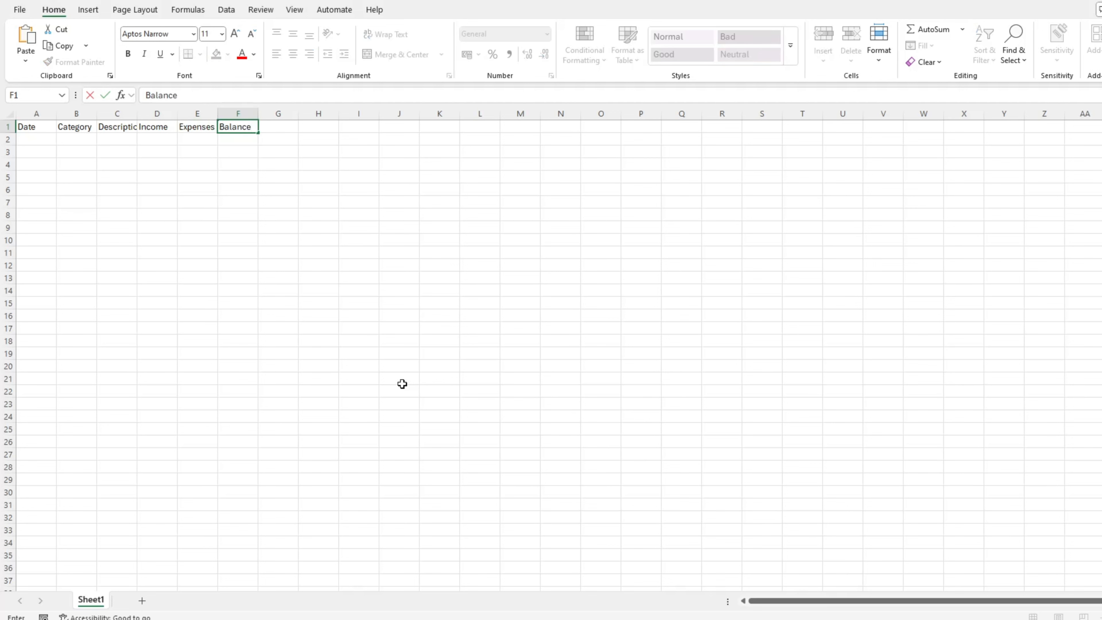
key(Tab)
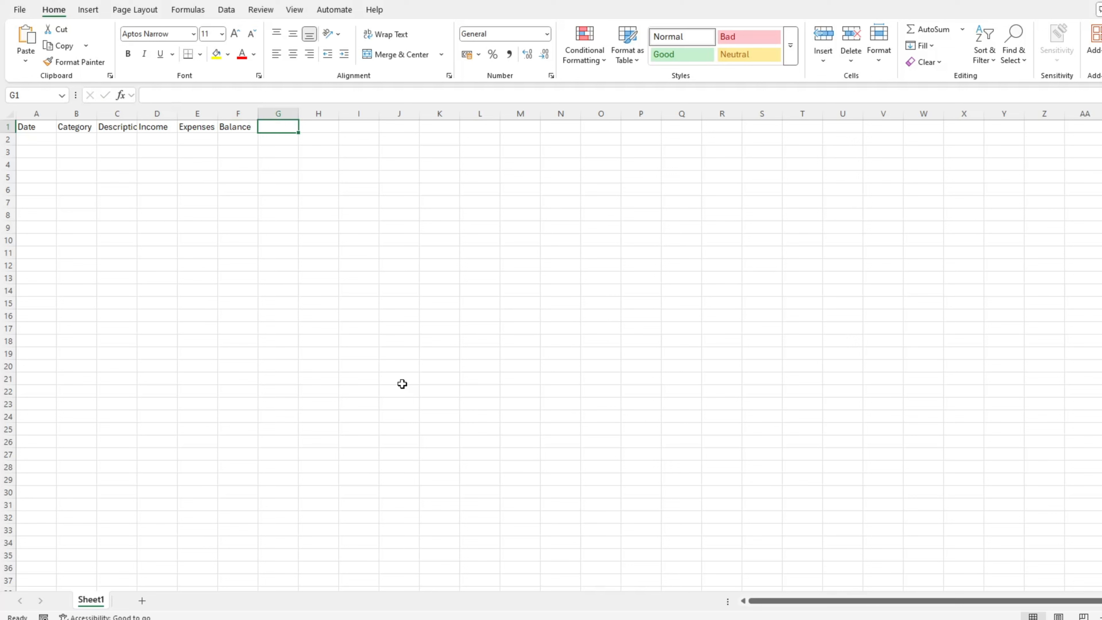
key(Return)
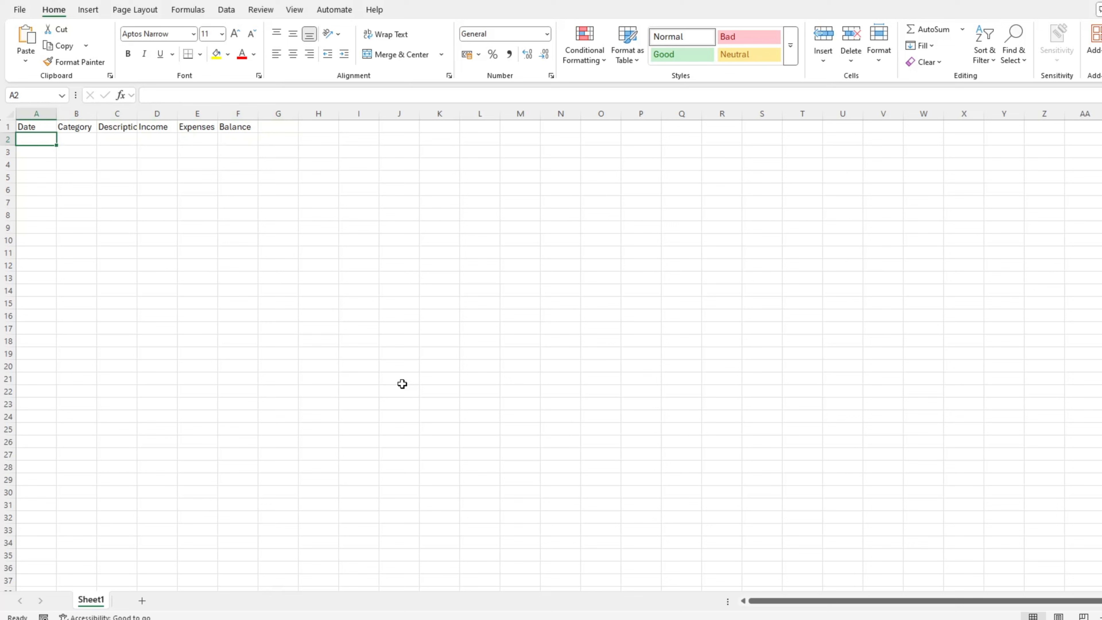
Step: Fill row 2 with date 15/03/2025, category Salary, description Monthly Salary, income 2500 and expenses 0
text(15)
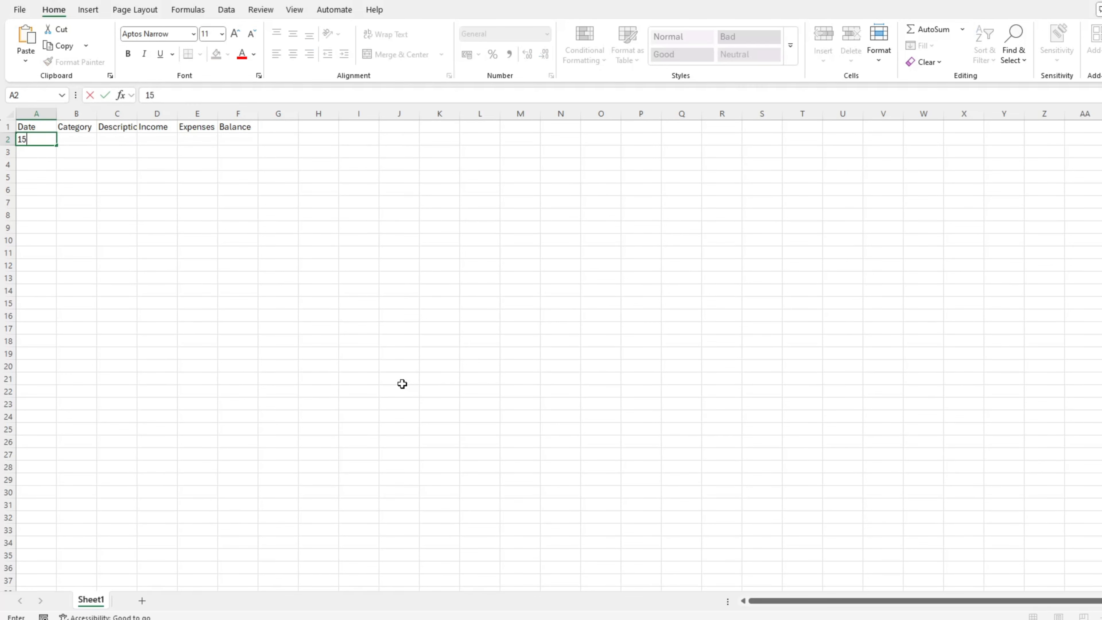
text(/03/2025)
key(Tab)
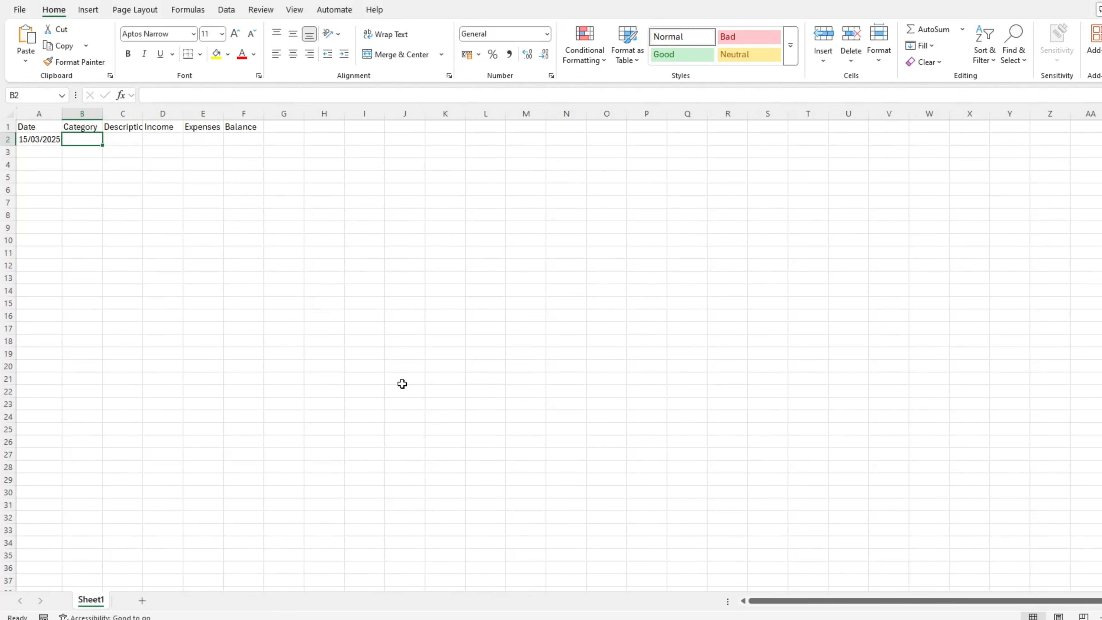
text(Salary)
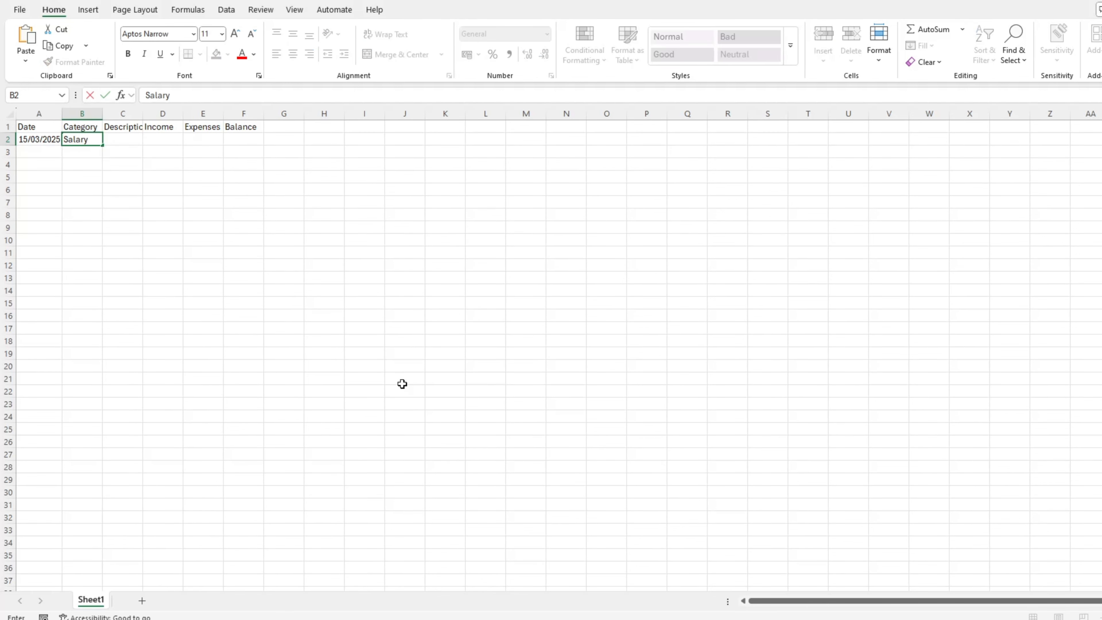
key(Tab)
text(Monthly)
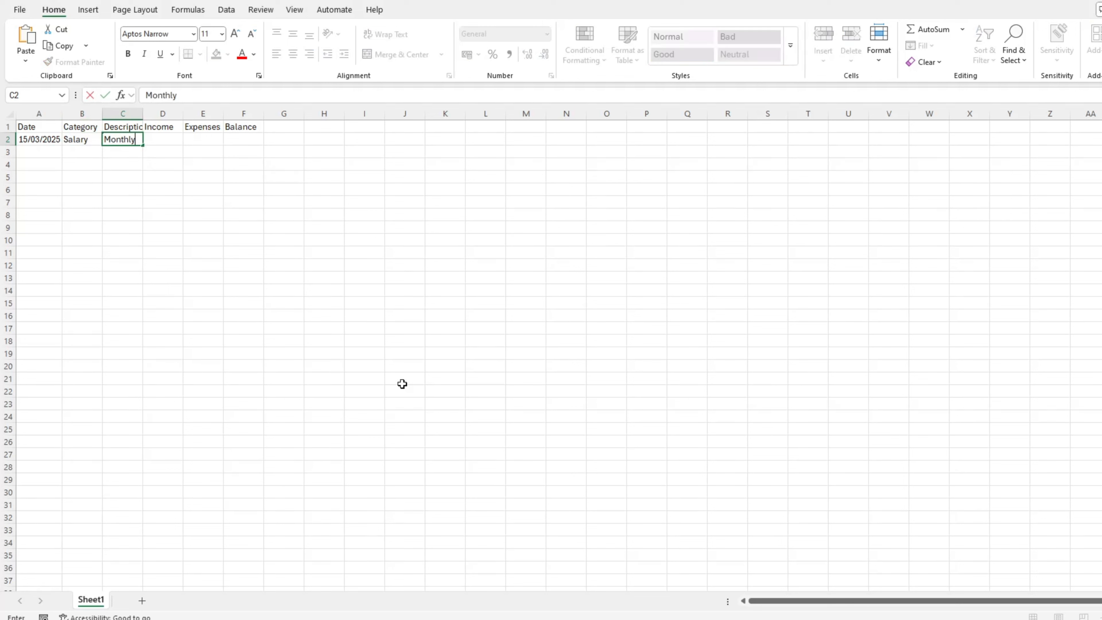
text( Salary)
key(Tab)
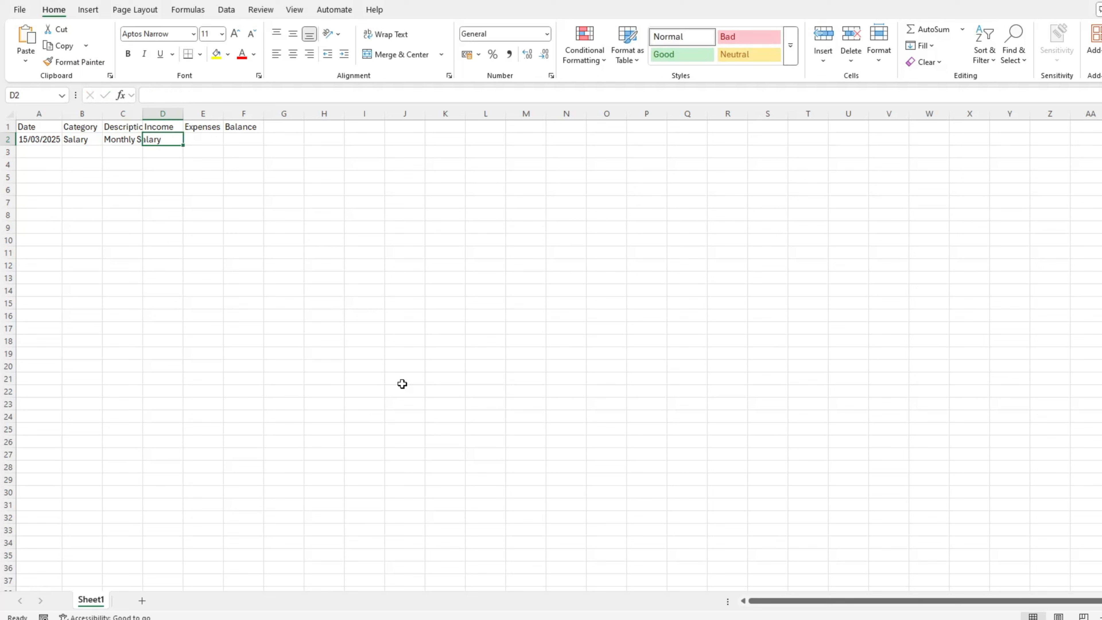
text(2500)
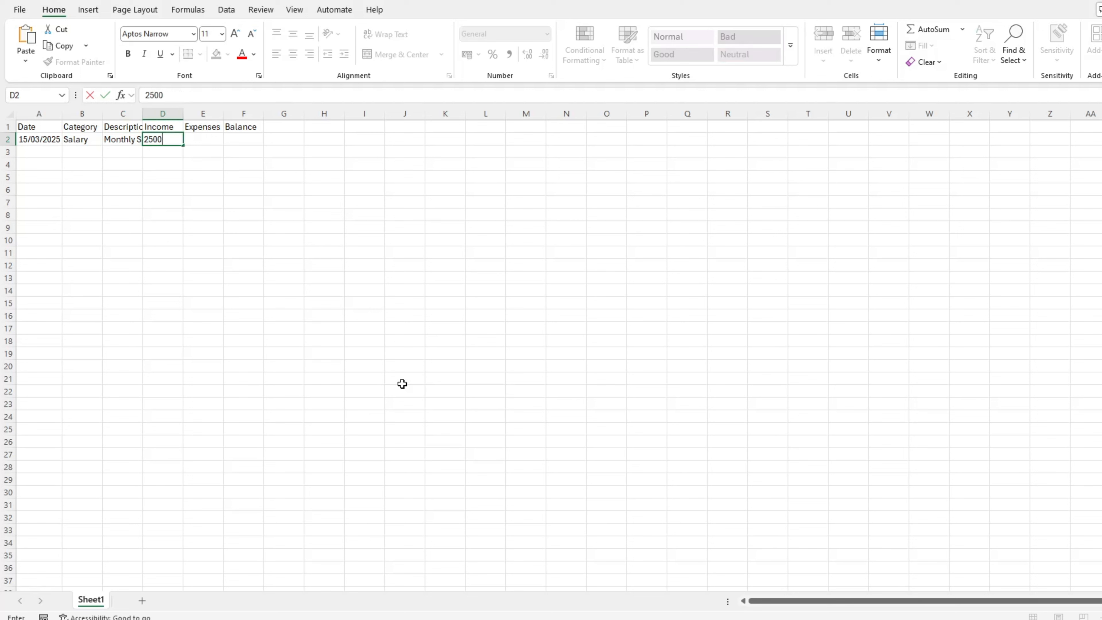
key(Tab)
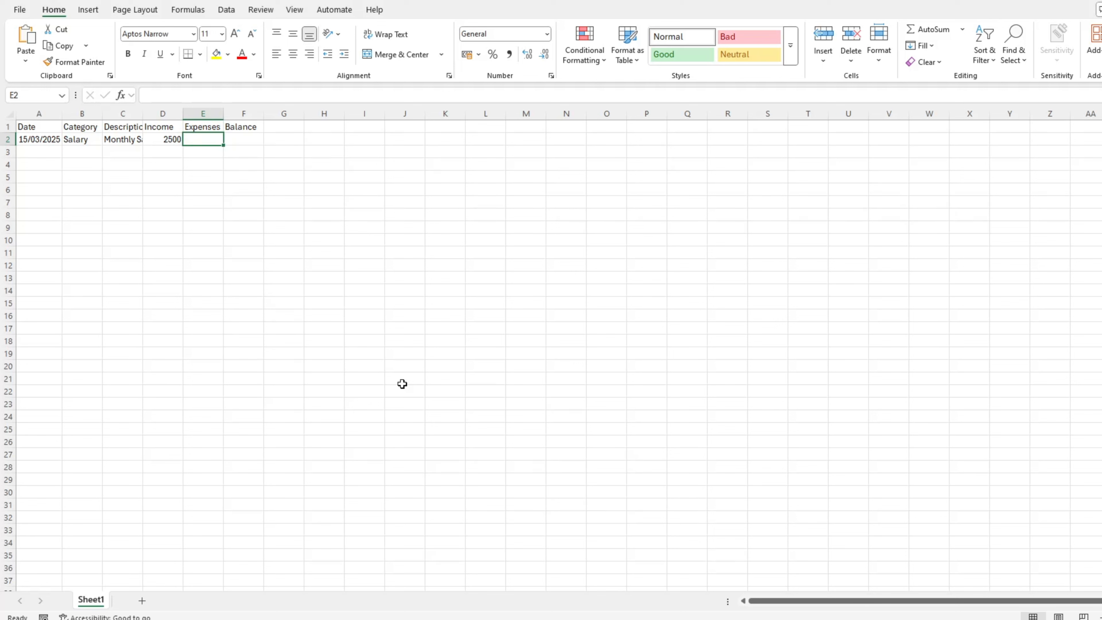
text(0)
key(Tab)
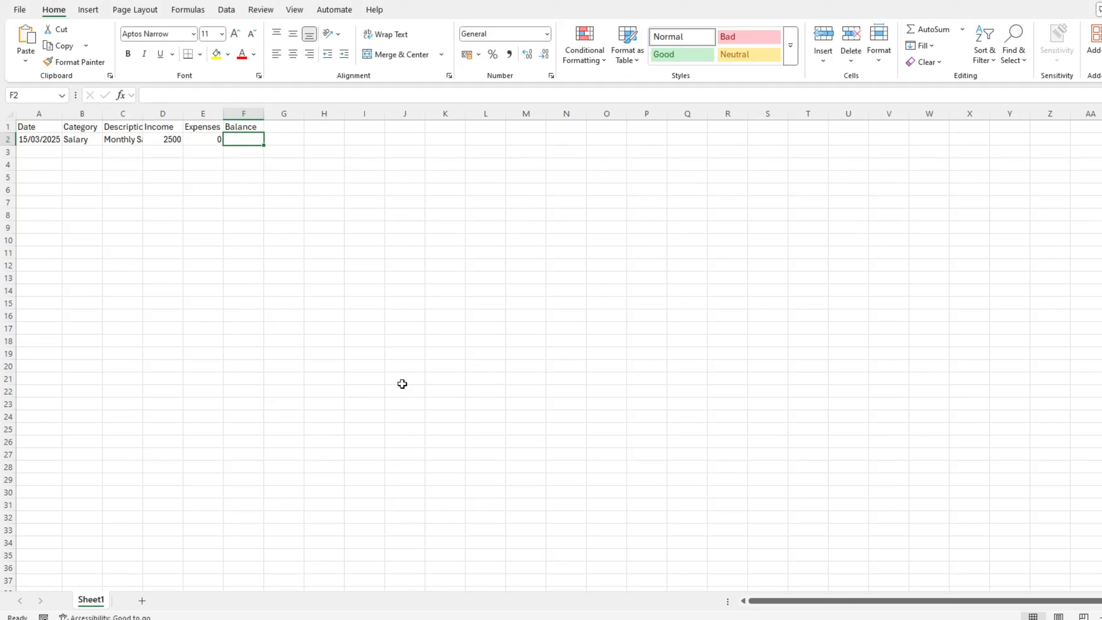
Step: Begin a second record in row 3 with date 15/03/2025, category Housing and description Rent
key(Down)
key(Left)
key(Left)
key(Left)
key(Left)
key(Left)
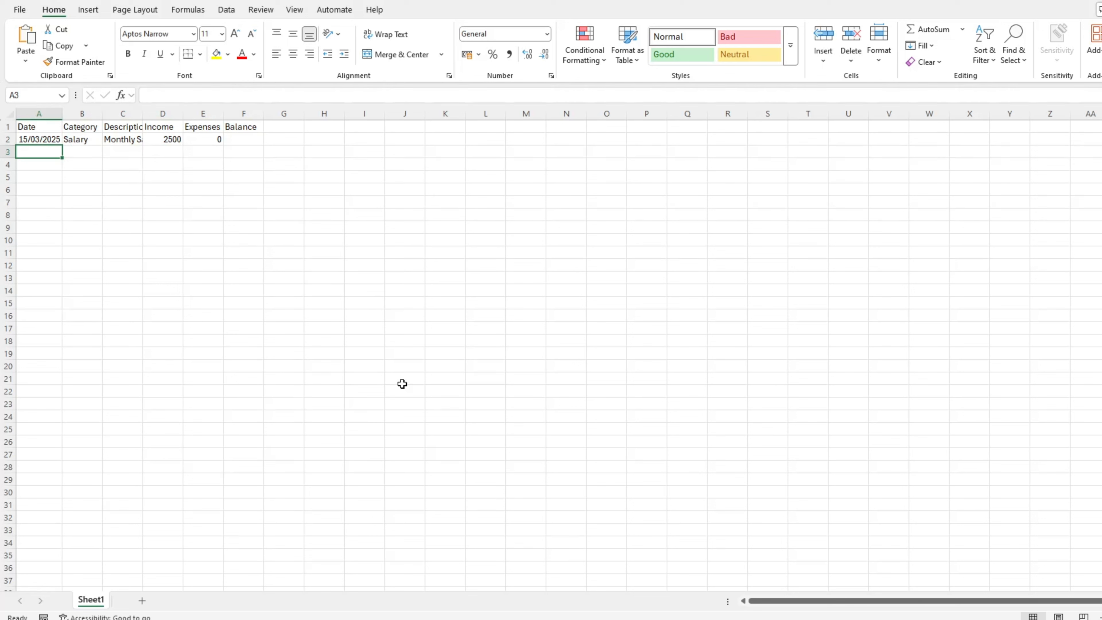
text(15/03)
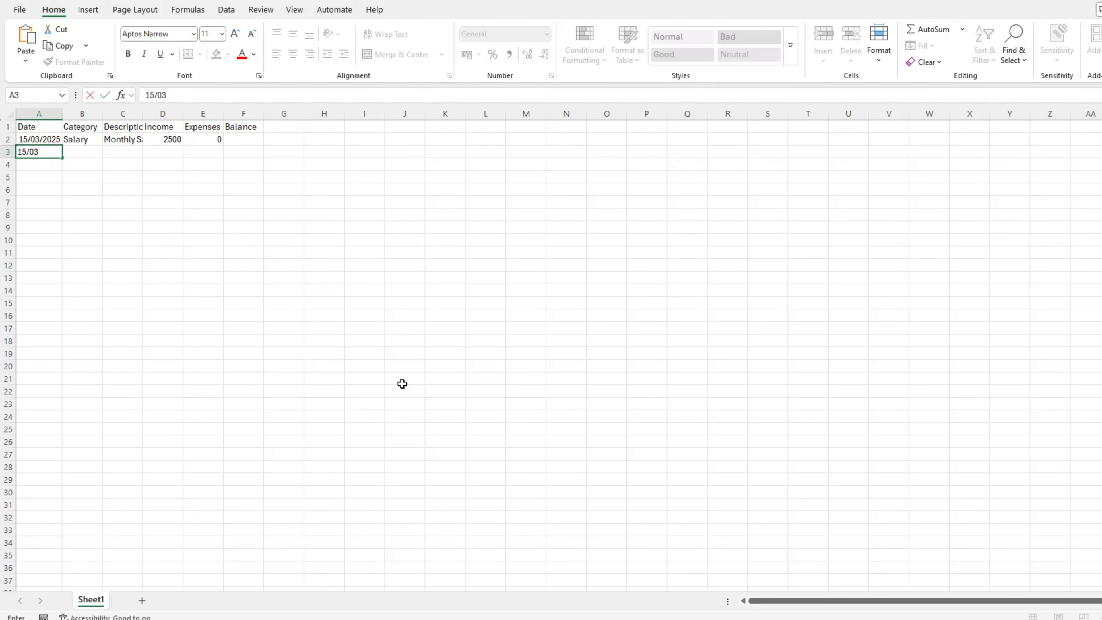
text(/2025)
key(Tab)
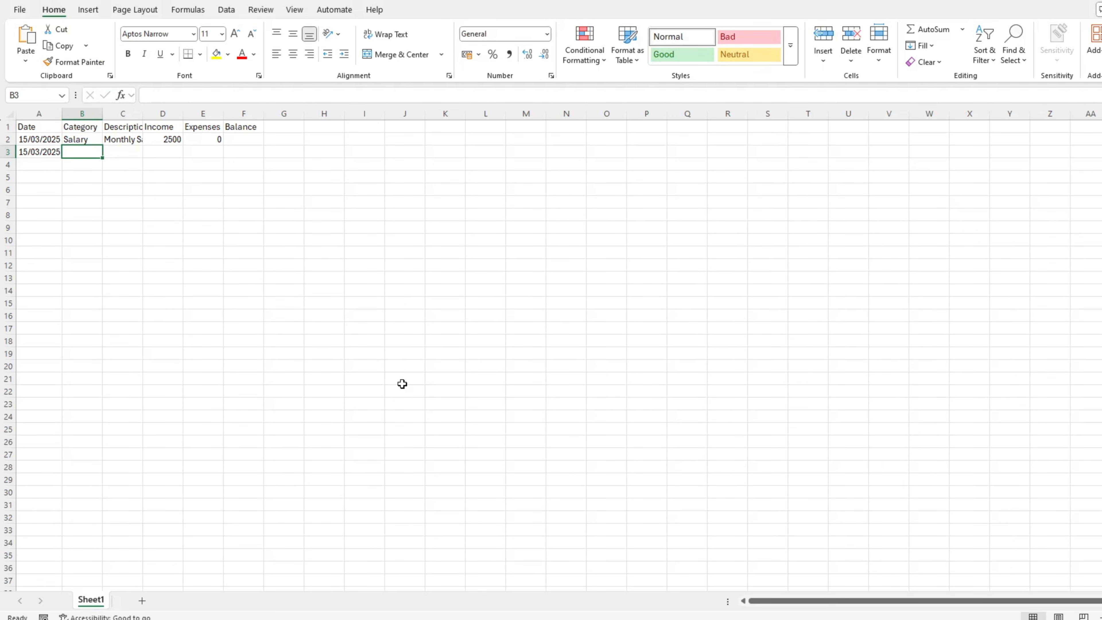
text(Housing)
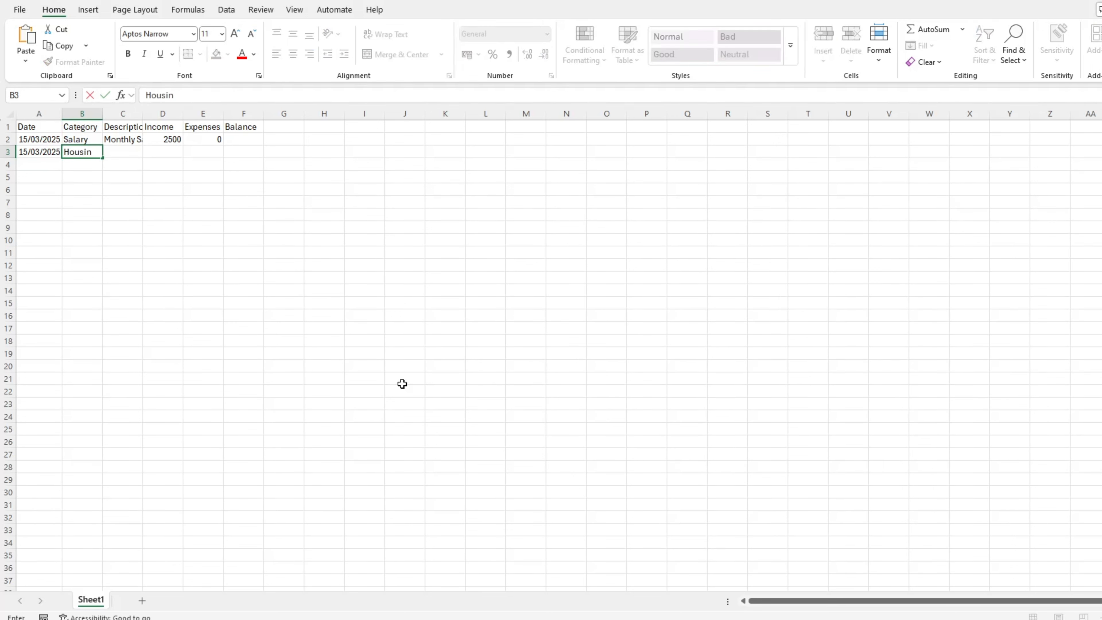
key(Tab)
text(Rent)
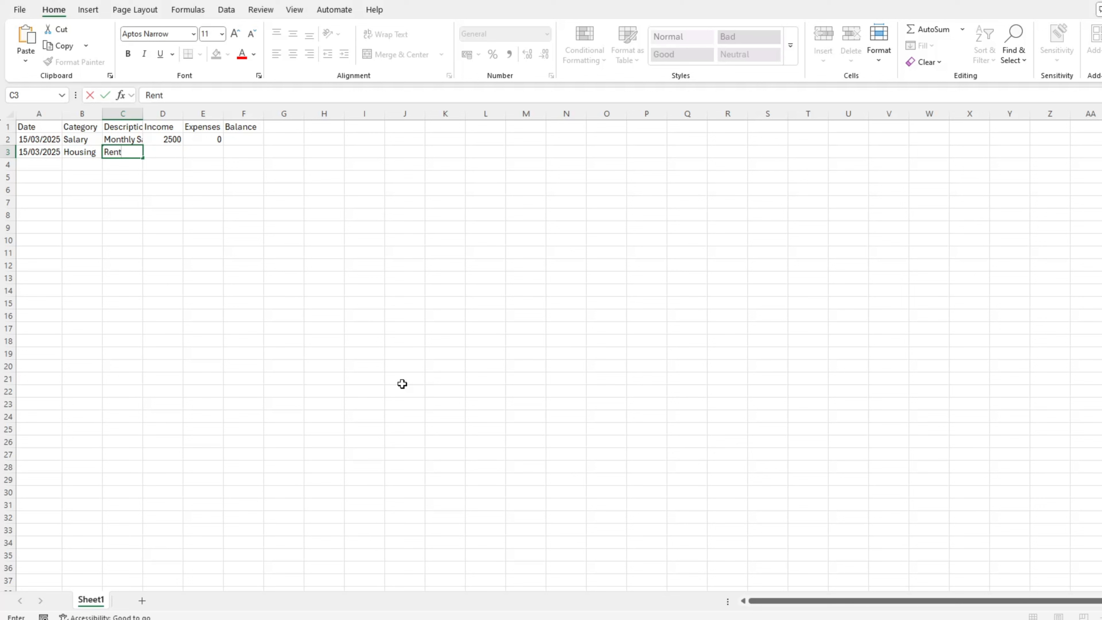
key(Tab)
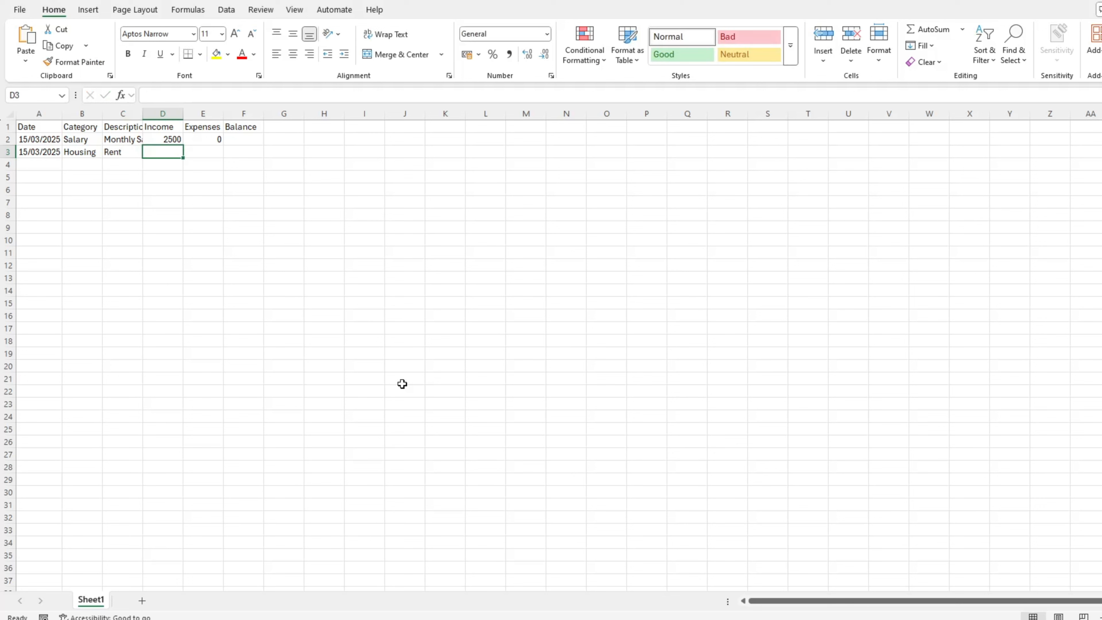
Step: Complete the rent record in row 3 with income 0 and expenses 800
text(0)
key(Tab)
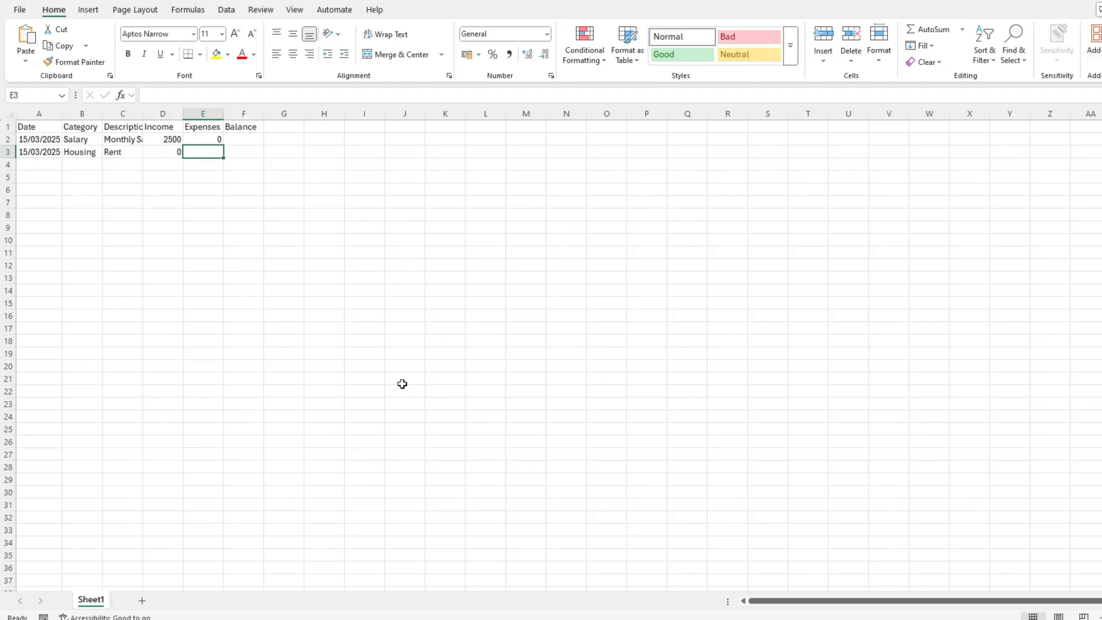
text(800)
key(Tab)
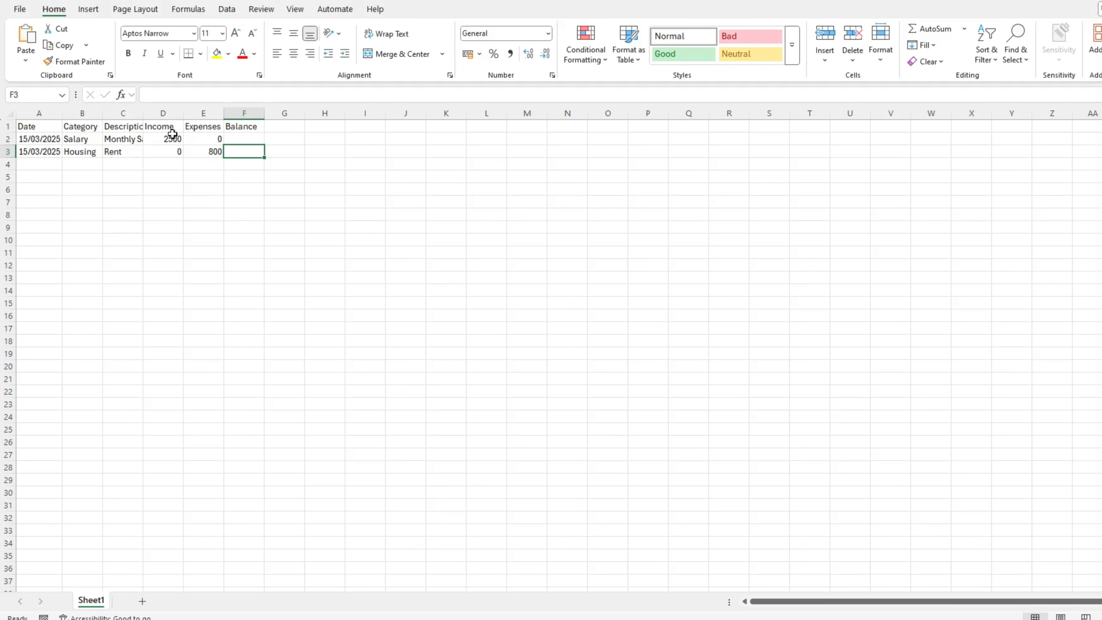
Step: Apply the Euro accounting format to the Income, Expenses and Balance cells D2:F3
drag(158, 136, 237, 149)
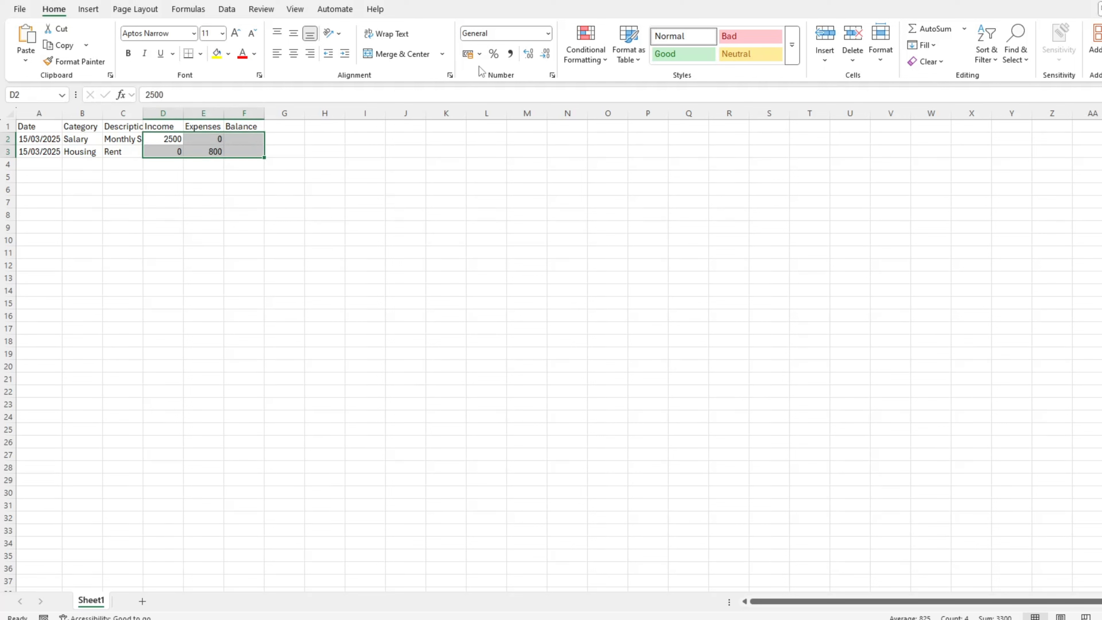
click(479, 55)
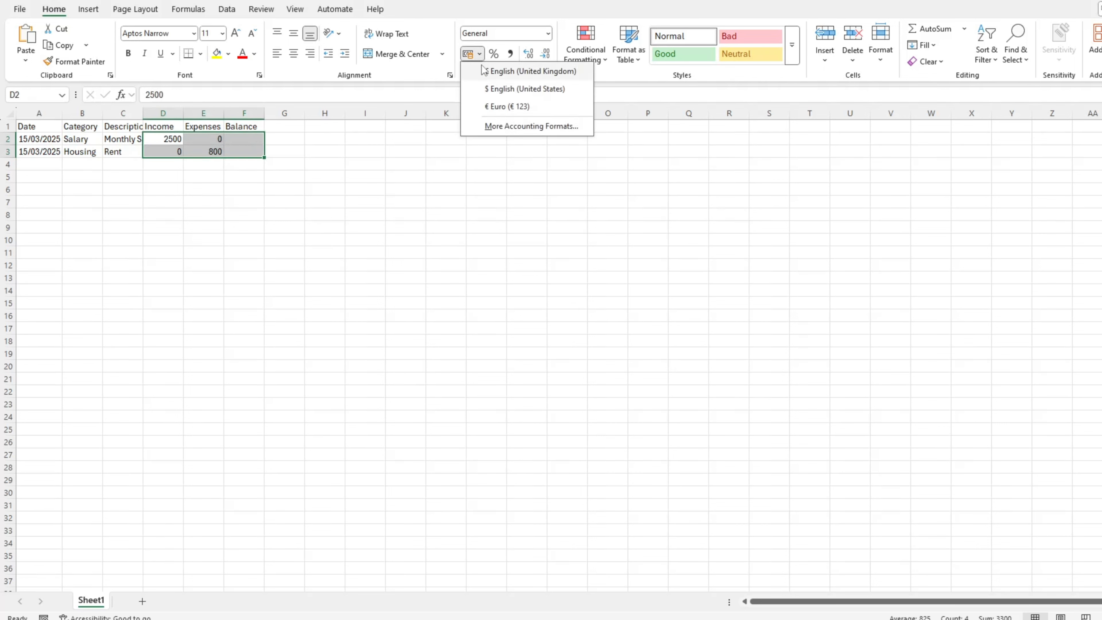
click(488, 106)
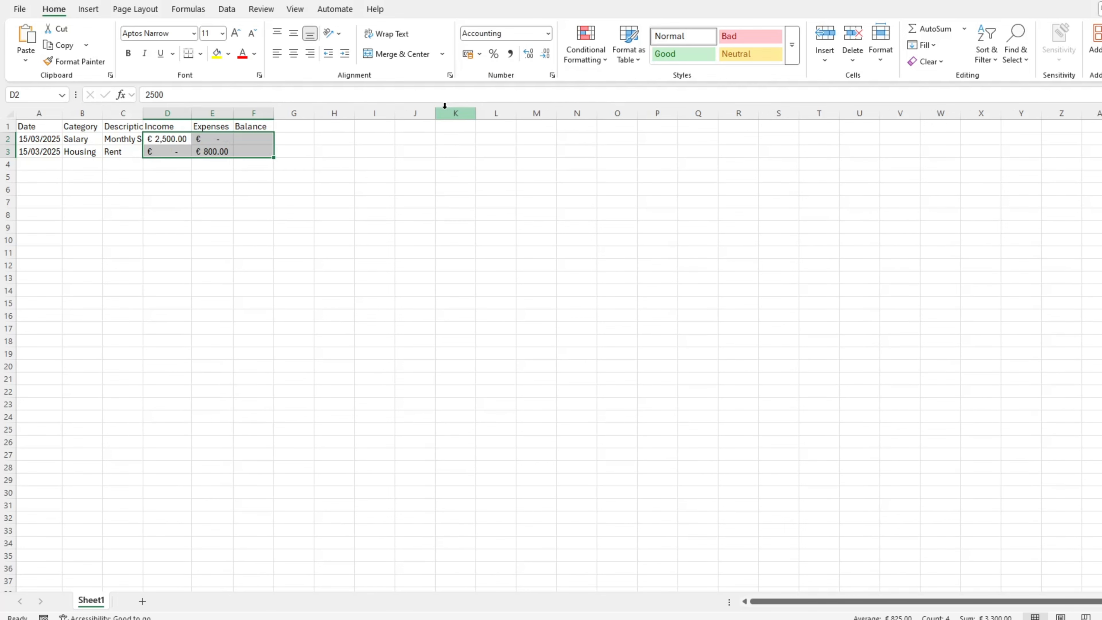
click(179, 165)
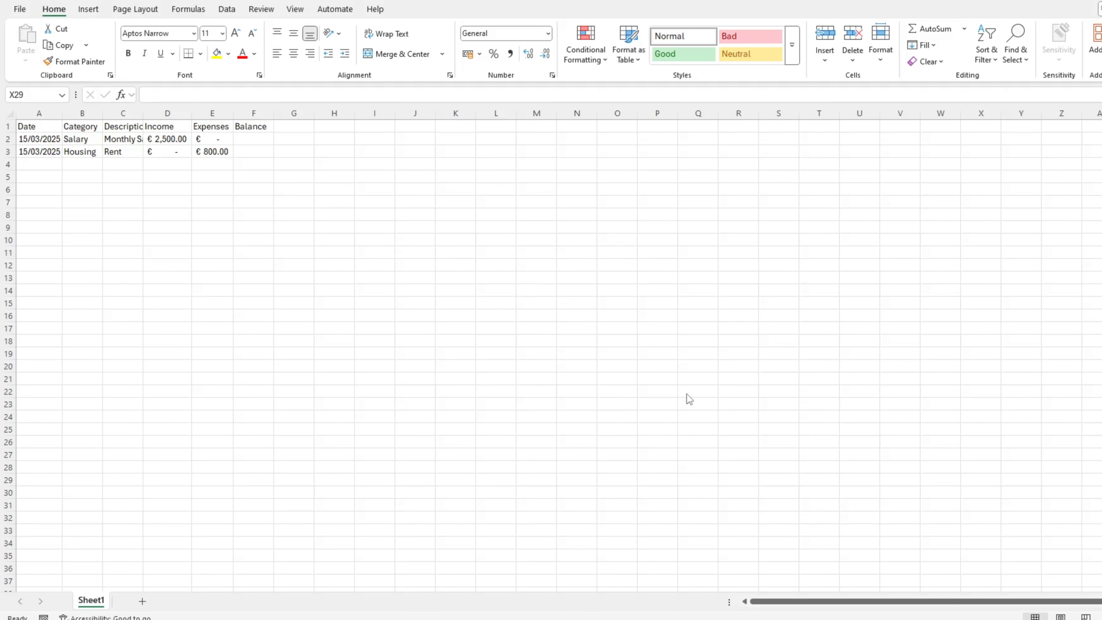
Step: Convert the data range A1:F3 into a table with headers, and undo the conversion
click(825, 426)
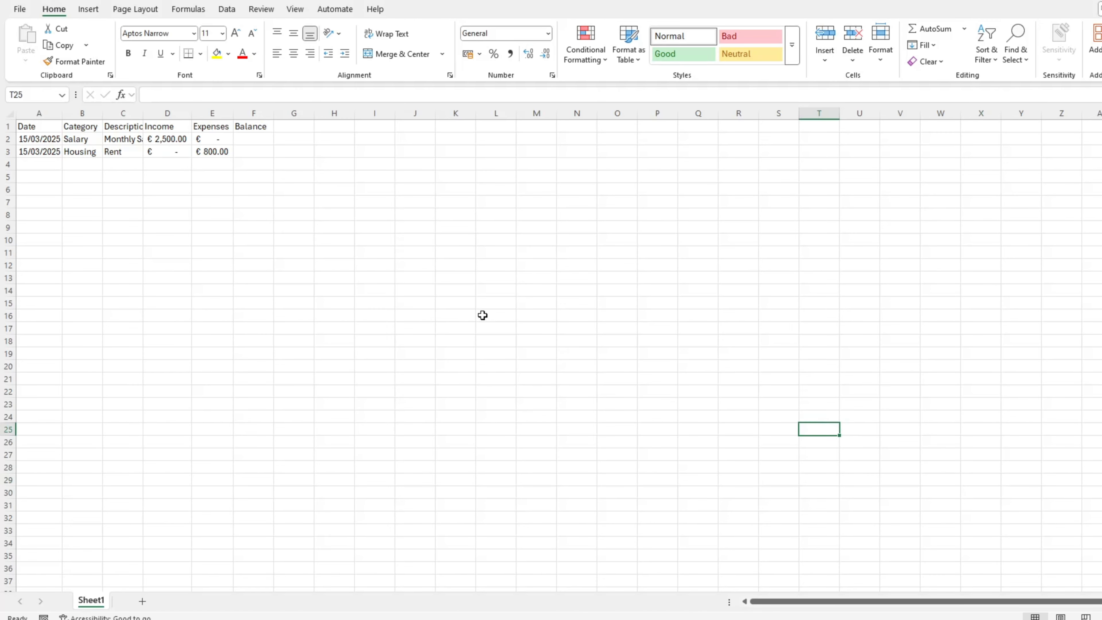
click(127, 148)
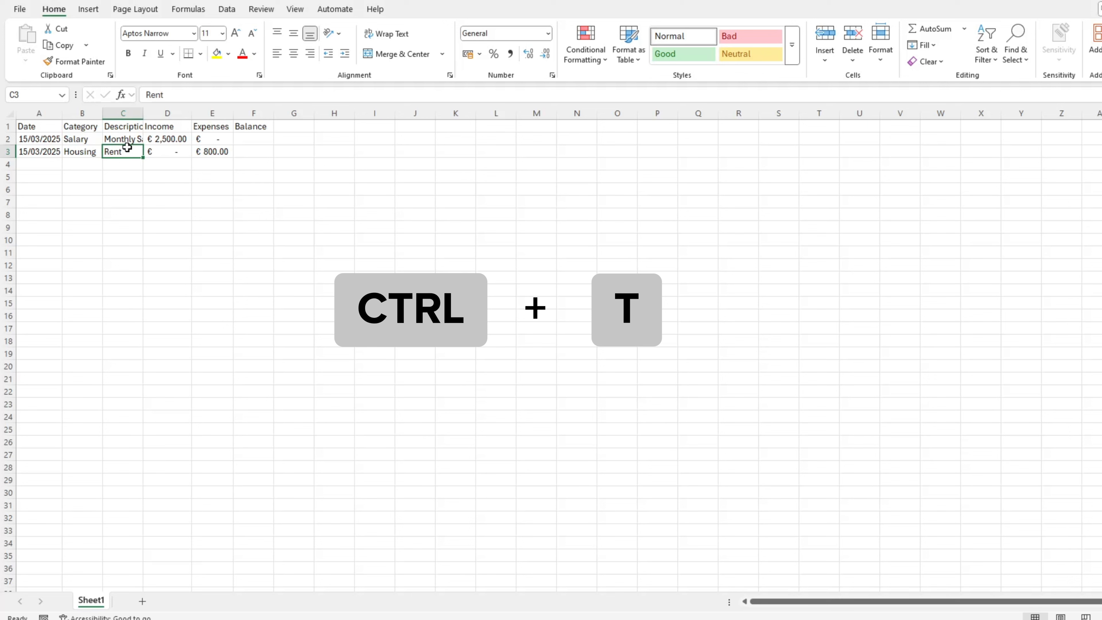
key(ctrl+t)
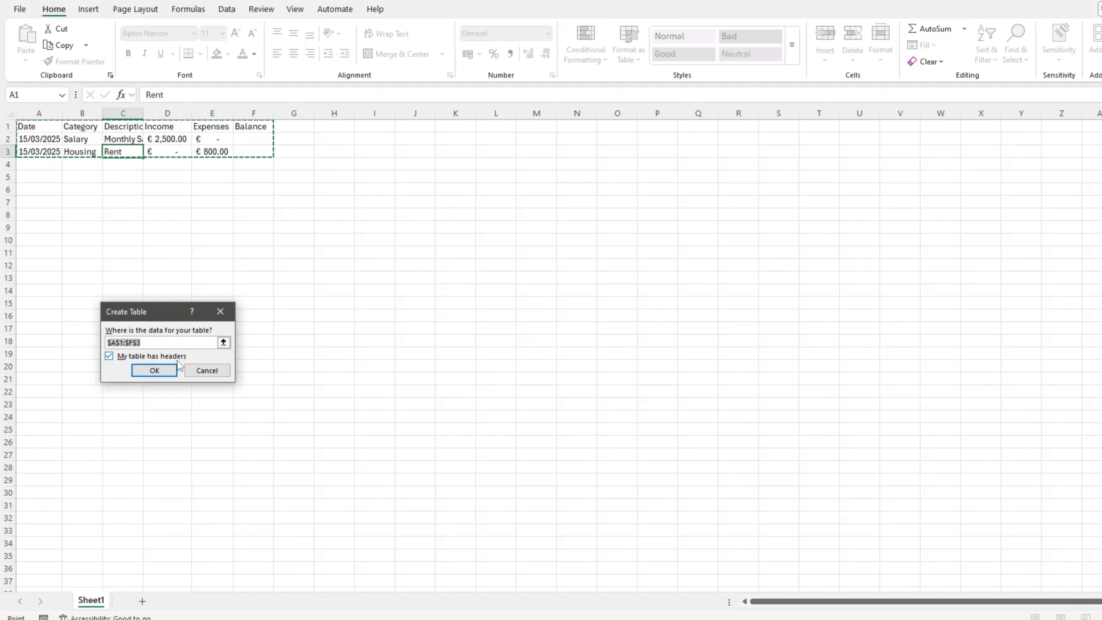
click(163, 370)
click(160, 368)
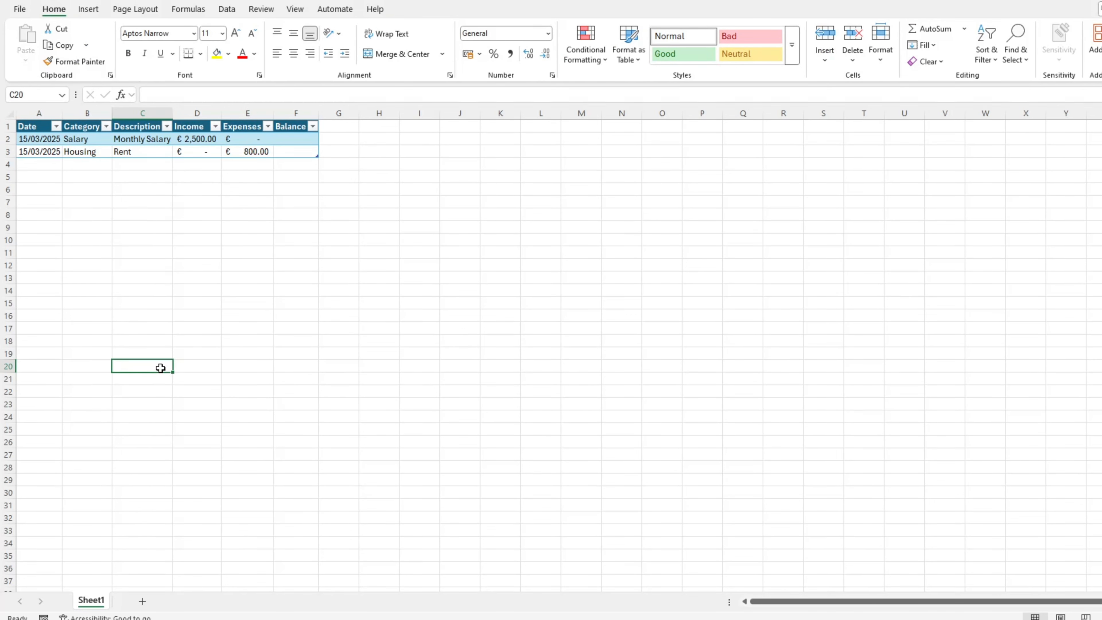
key(ctrl+z)
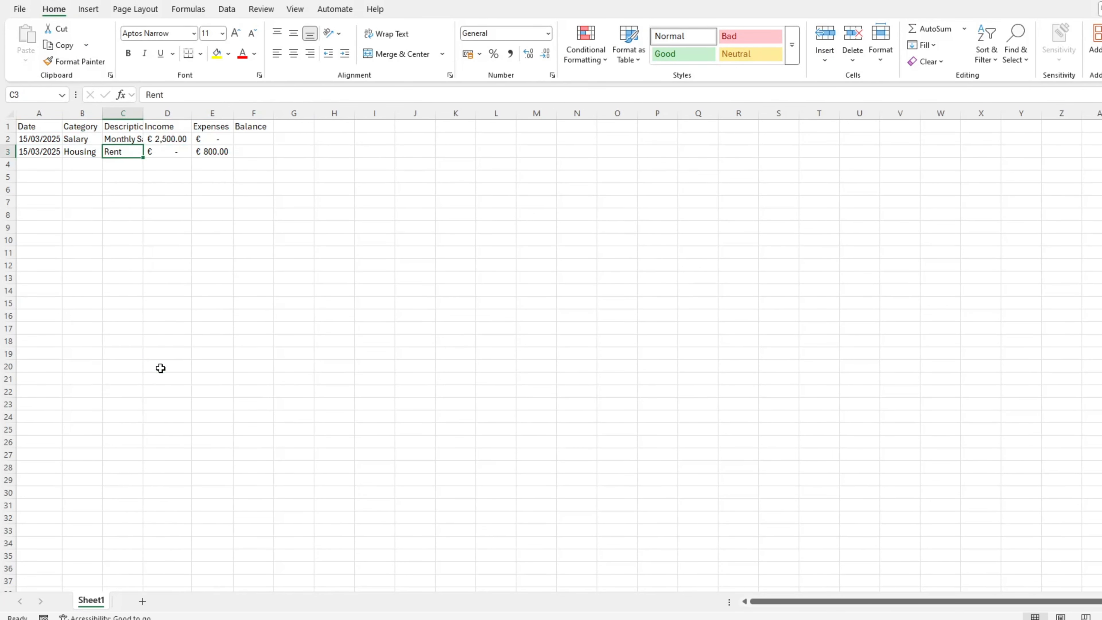
click(201, 288)
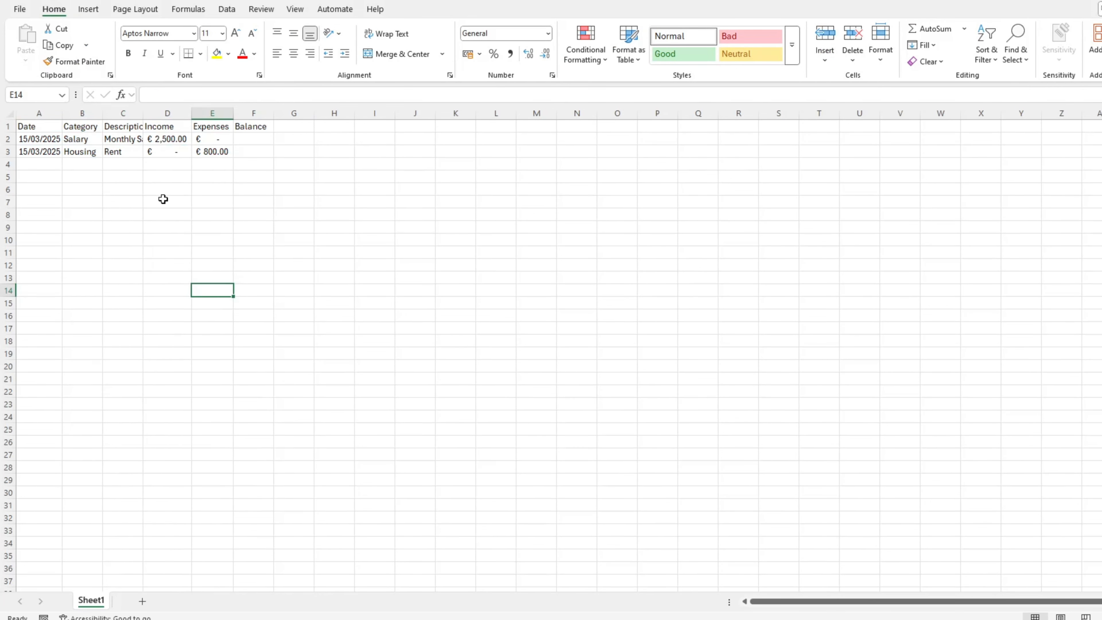
Step: Format the data range A1:F3 as a table with headers, using the Medium style with dark green header and grey bands
click(126, 140)
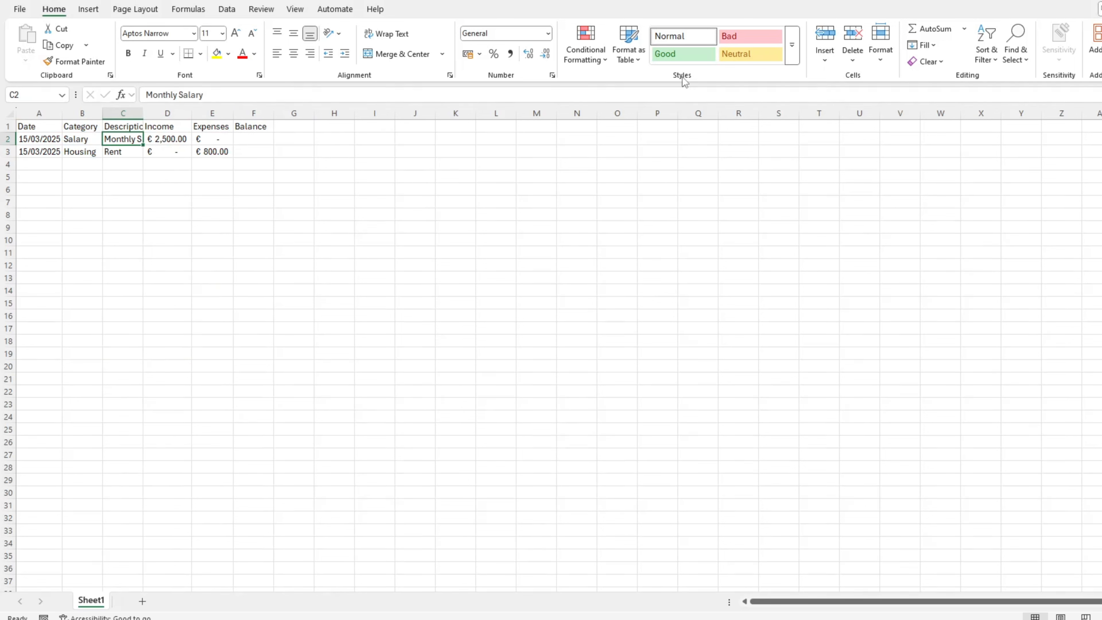
click(635, 60)
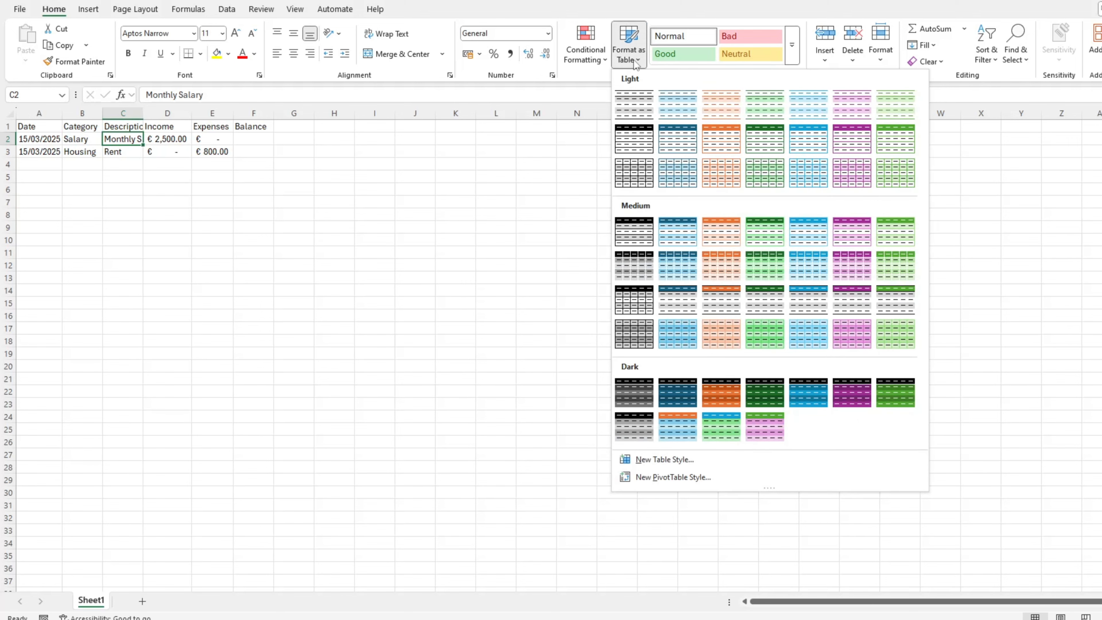
click(759, 300)
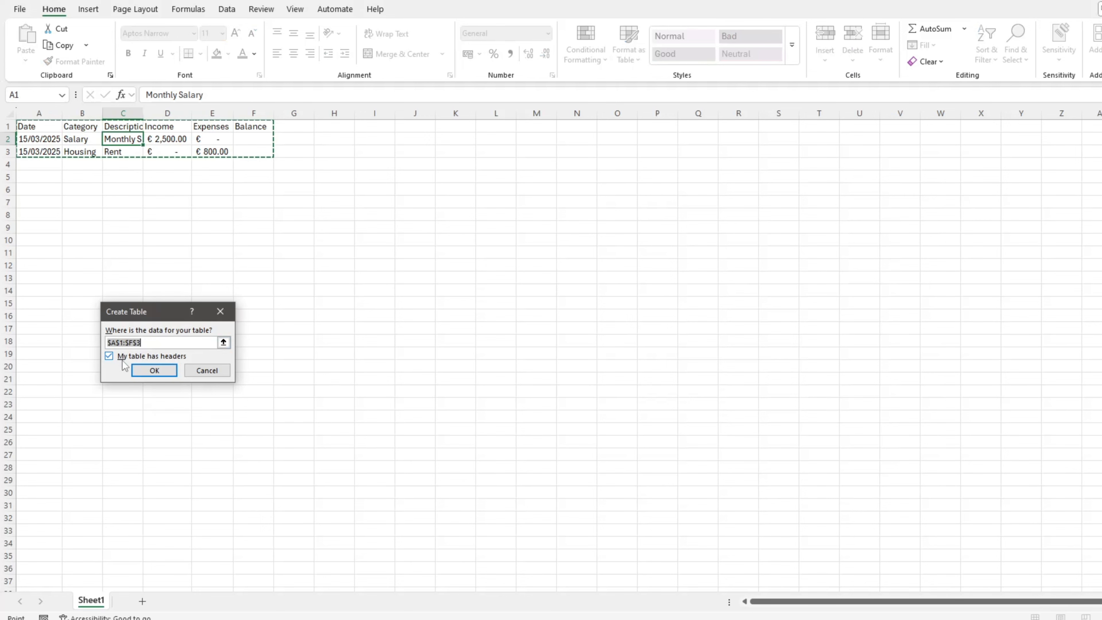
click(154, 370)
click(177, 220)
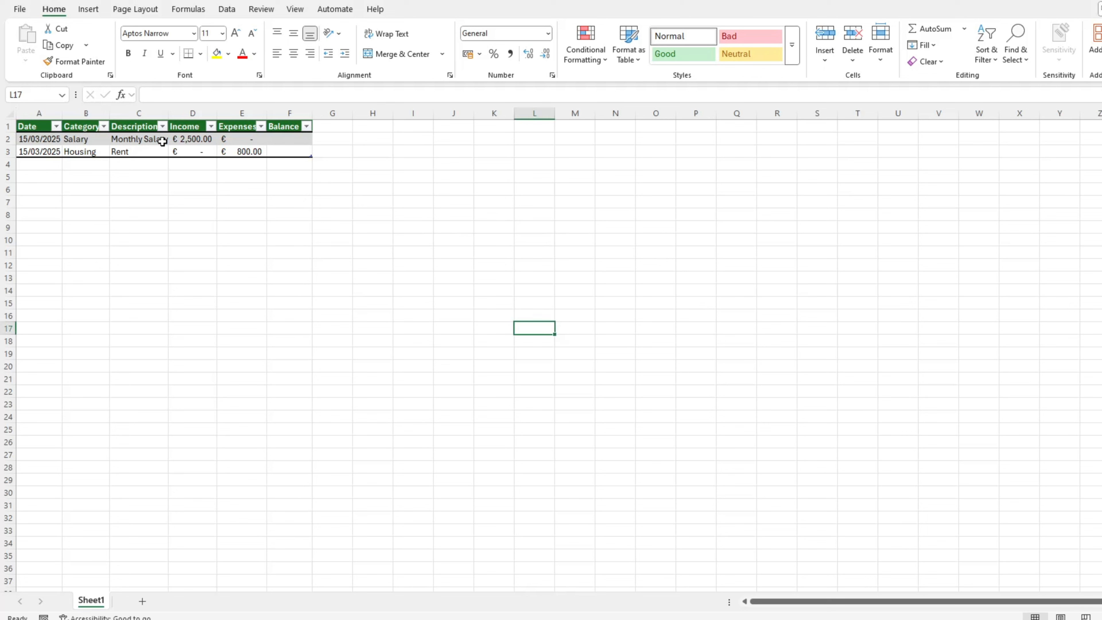
Step: Reapply the dark green Medium style with grey bands to the table from the table style gallery
click(153, 142)
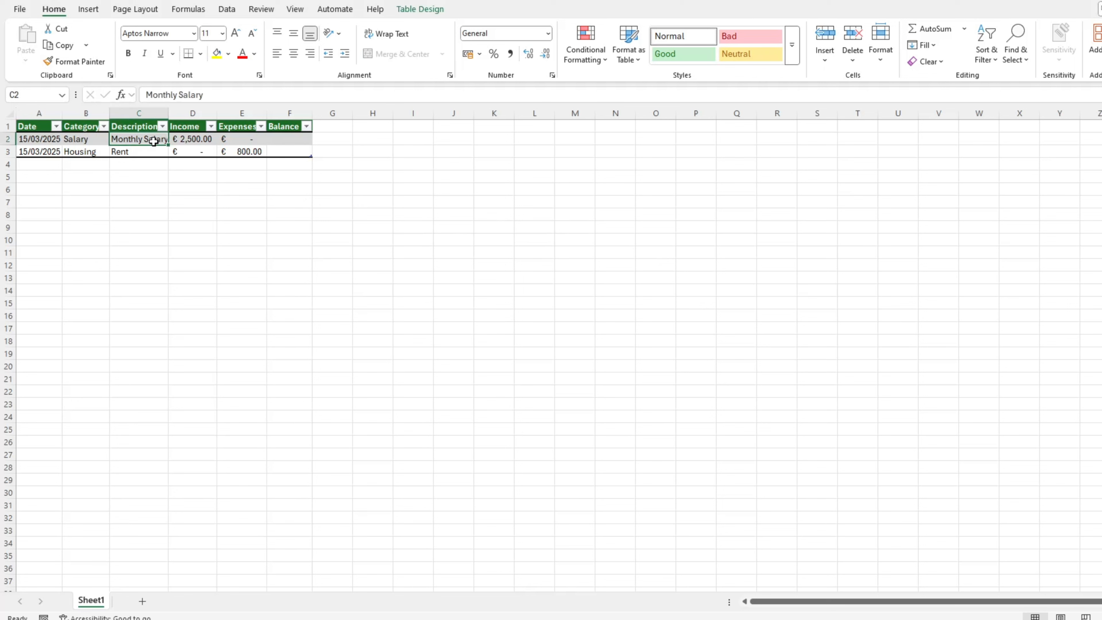
click(420, 10)
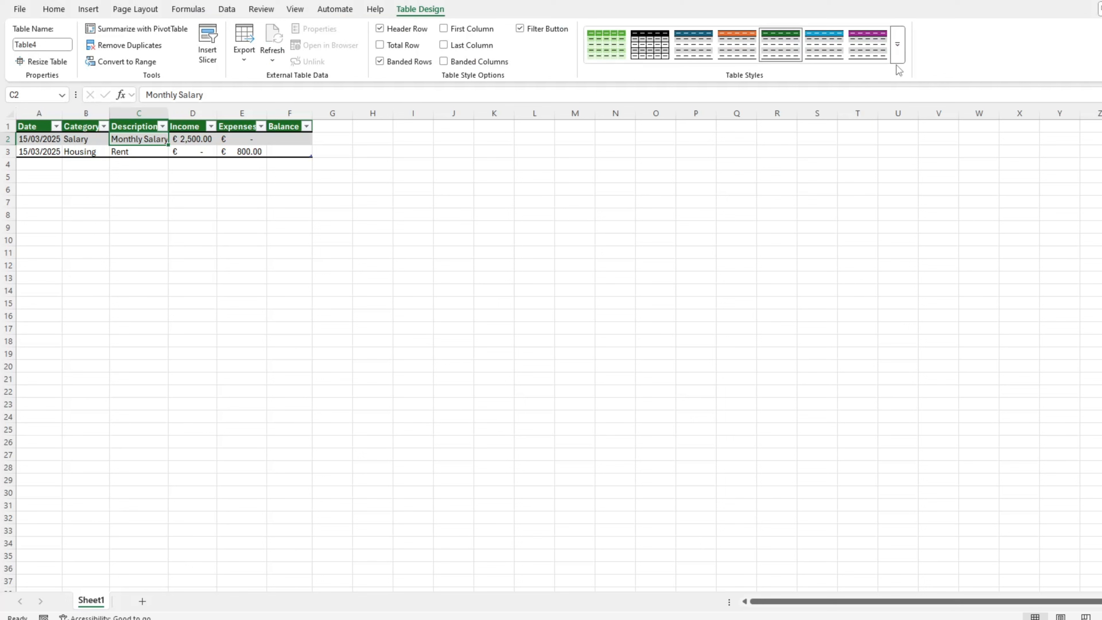
click(899, 52)
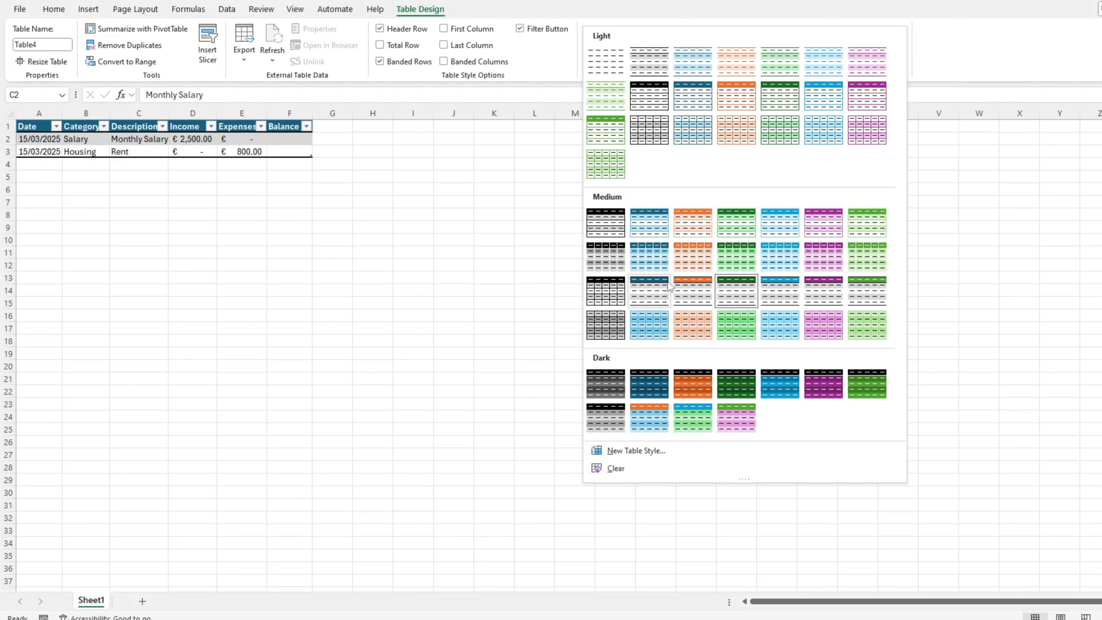
click(734, 303)
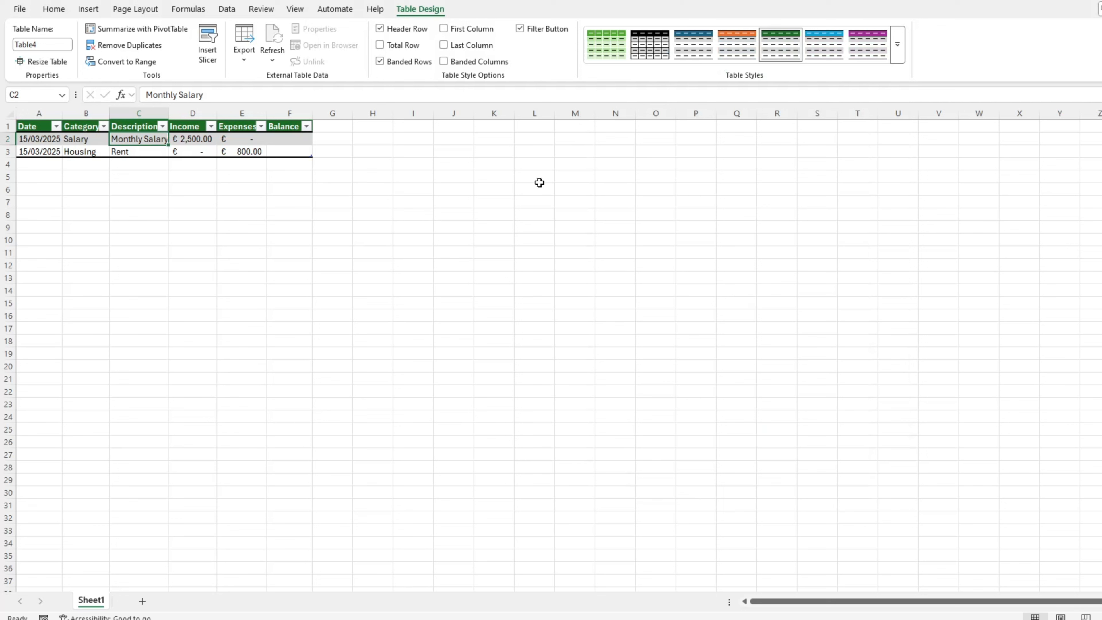
Step: Rename the table as BudgetTable
click(38, 45)
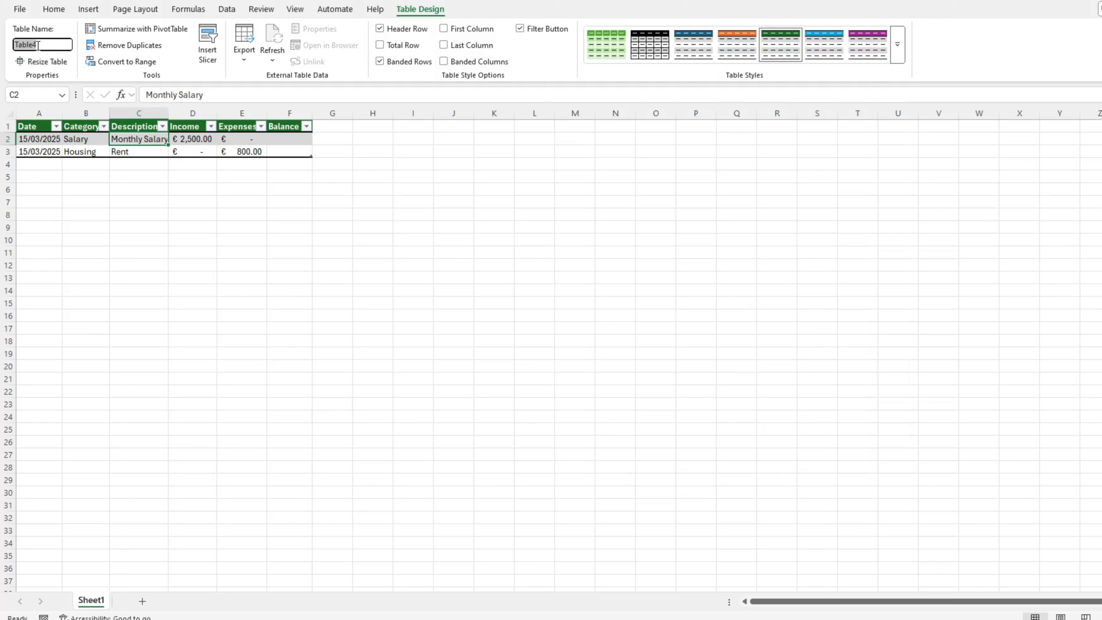
key(BackSpace)
text(BudgetTable)
key(Return)
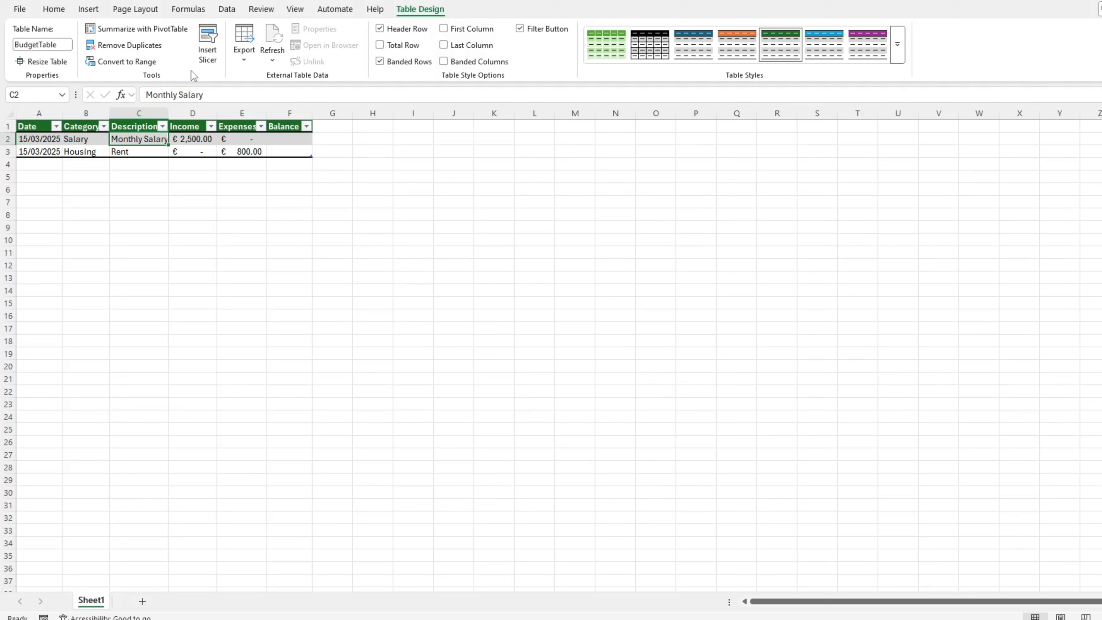
Step: Add a total row to the table and set it to Sum for the Income and Expenses columns
click(380, 45)
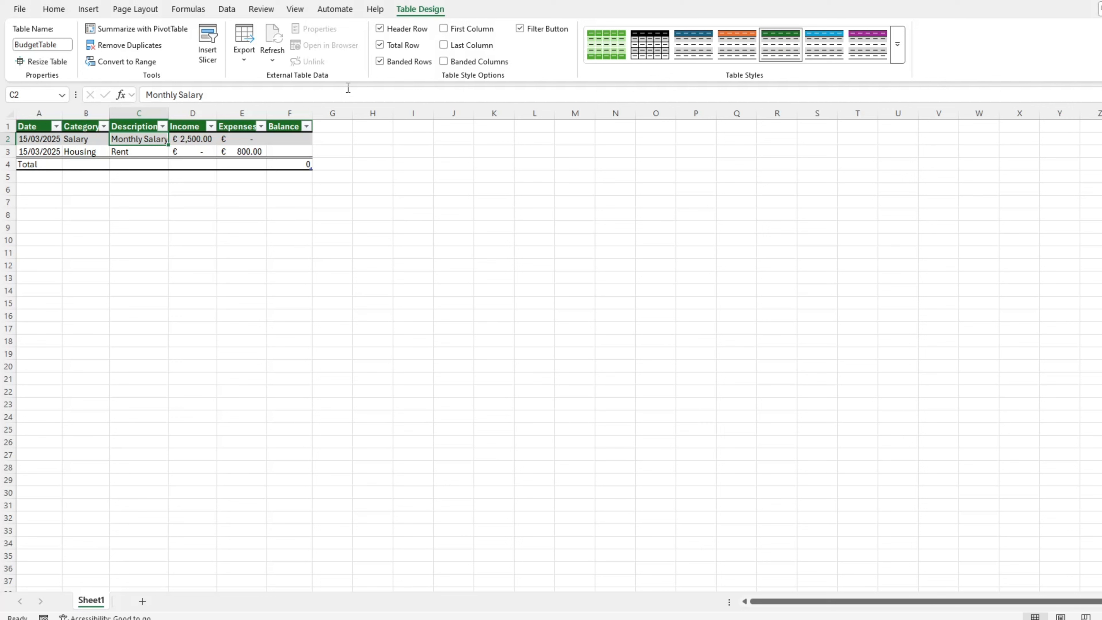
click(198, 165)
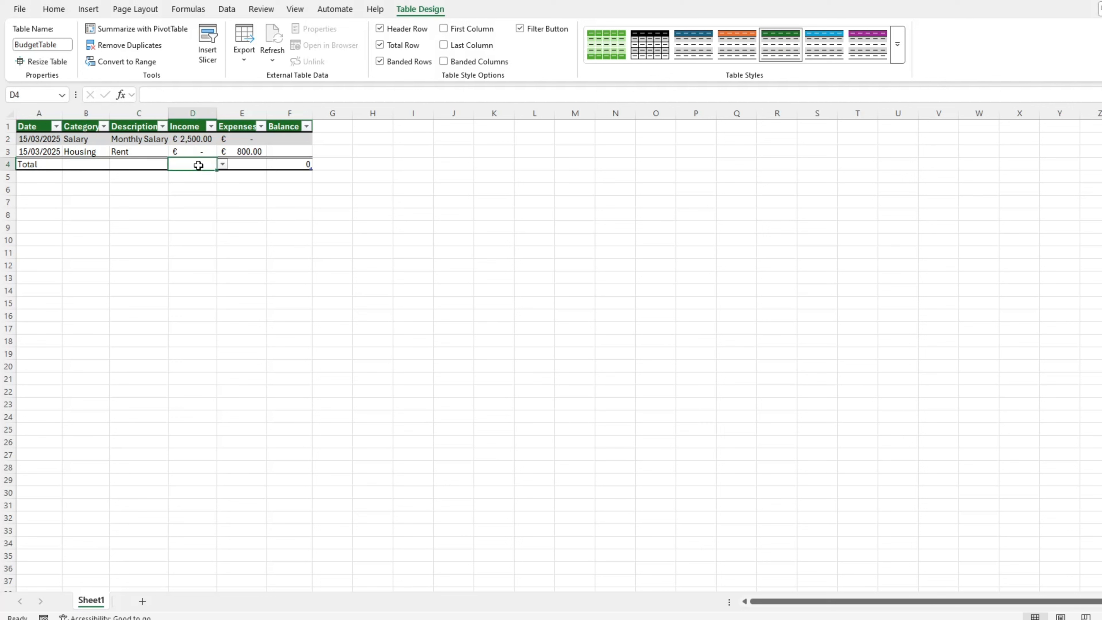
click(223, 165)
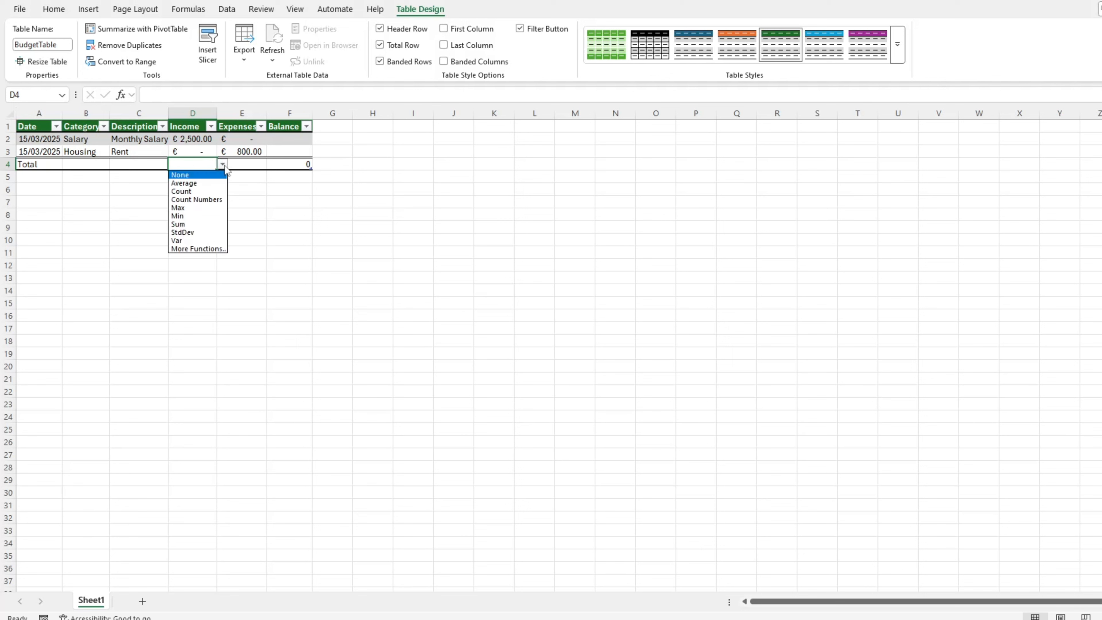
click(204, 224)
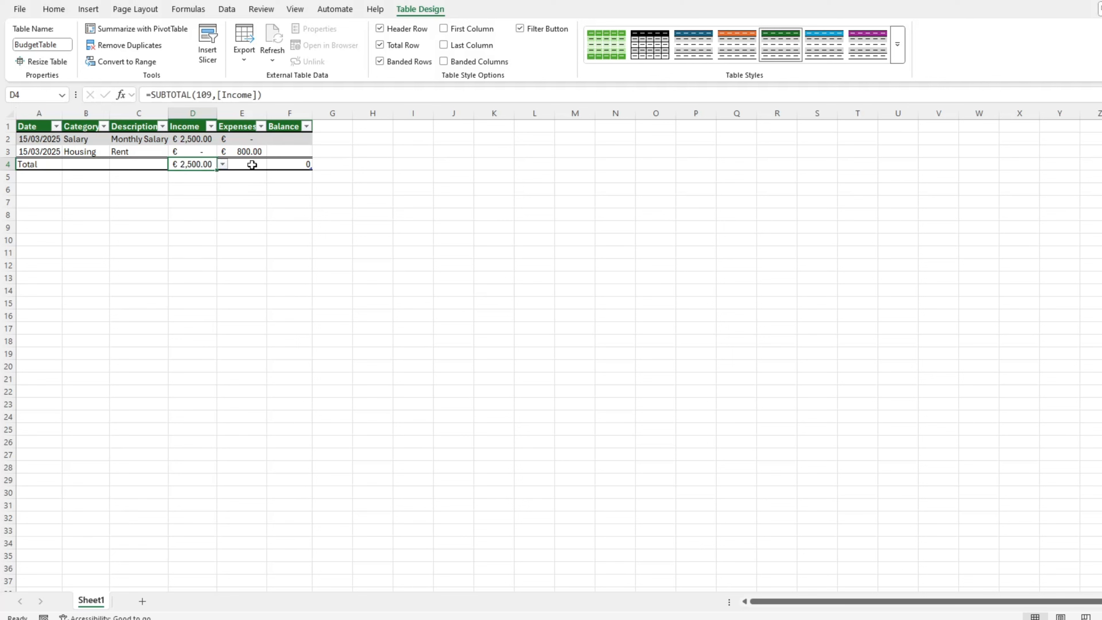
click(253, 165)
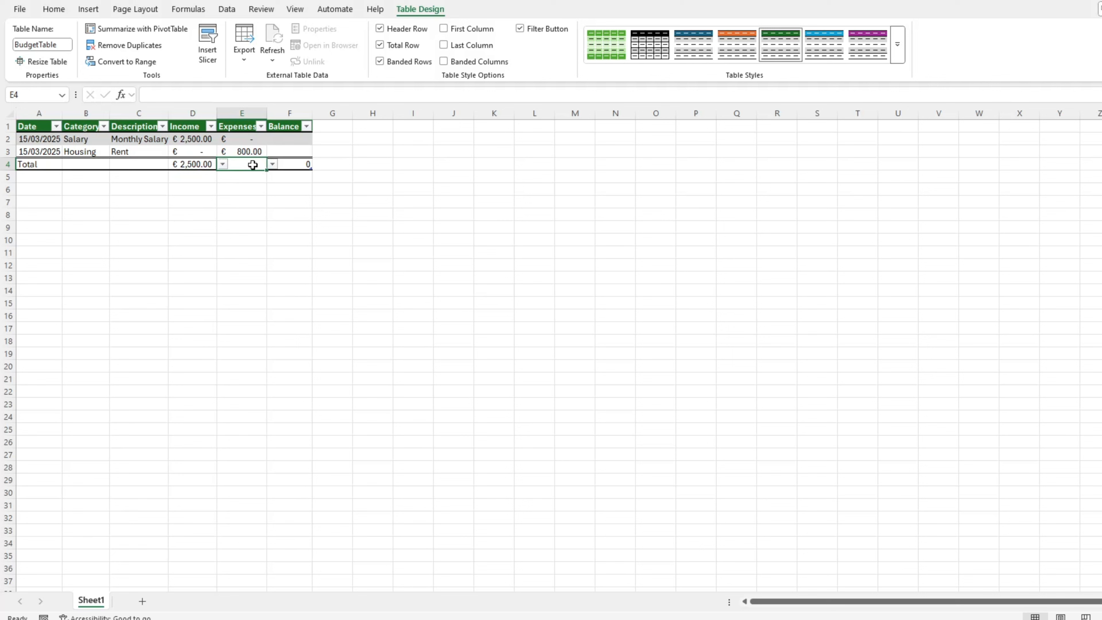
click(273, 165)
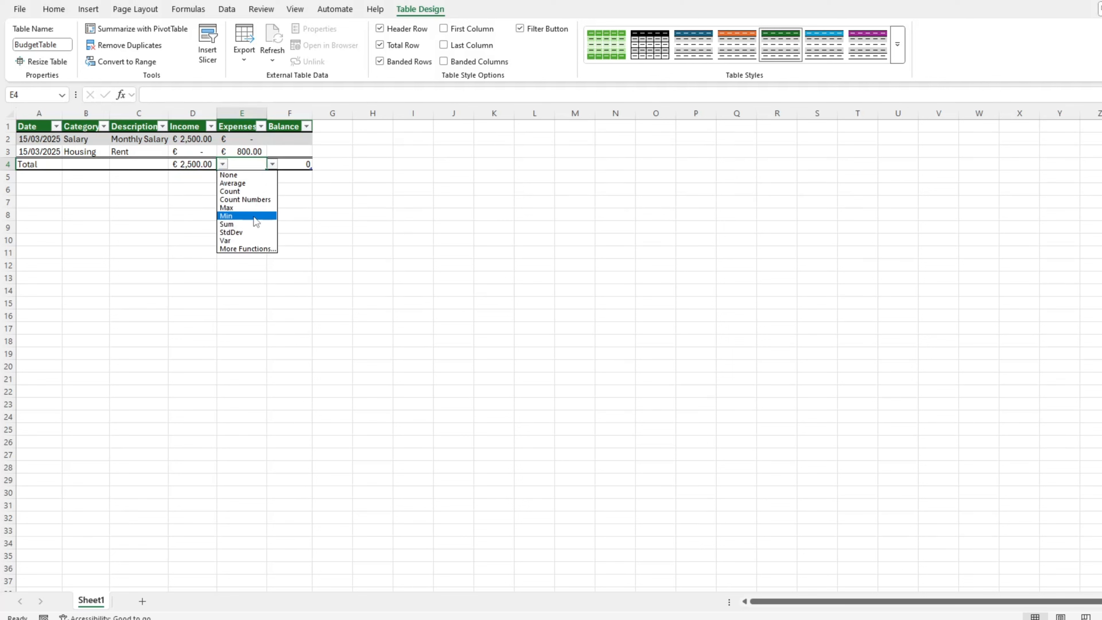
click(250, 225)
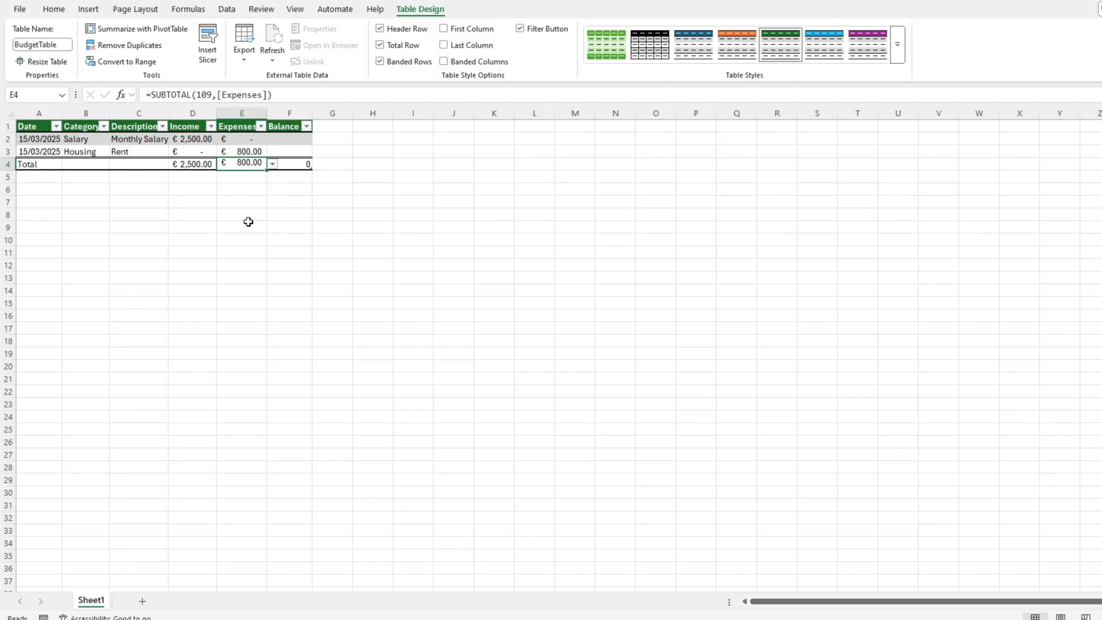
Step: Replace the Balance total in F4 with a formula subtracting the Expenses total from the Income total, and widen the Balance column
click(298, 166)
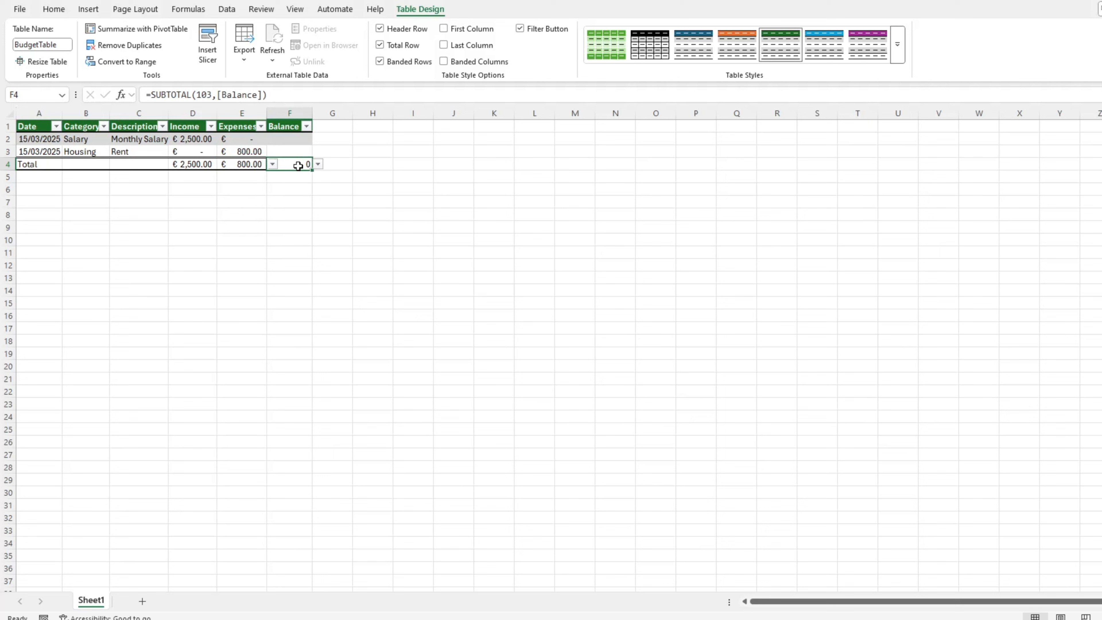
key(BackSpace)
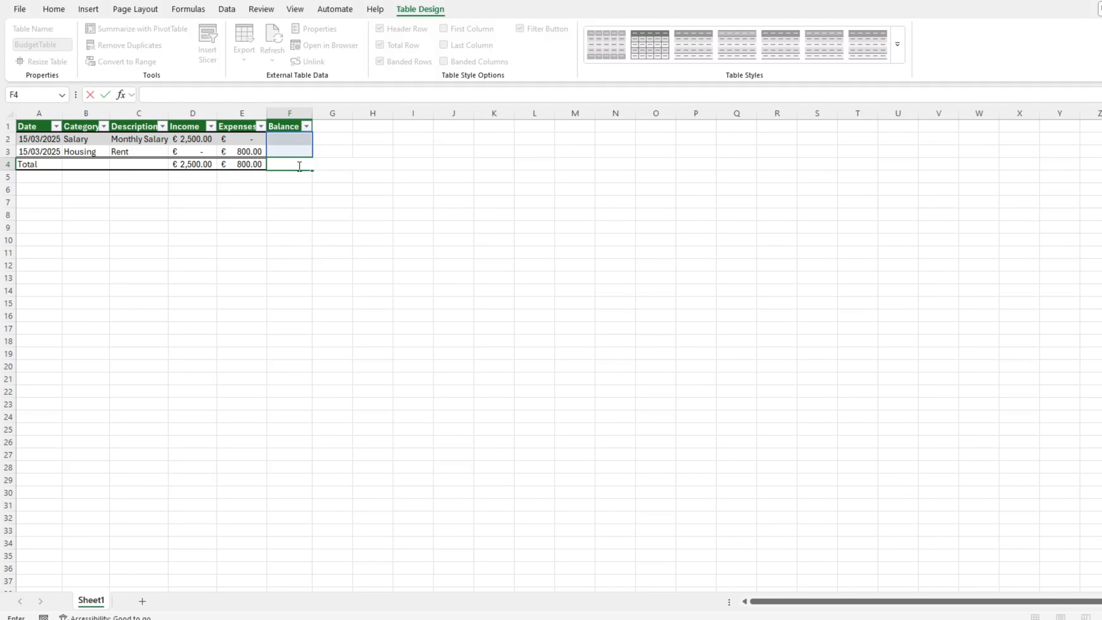
text(=)
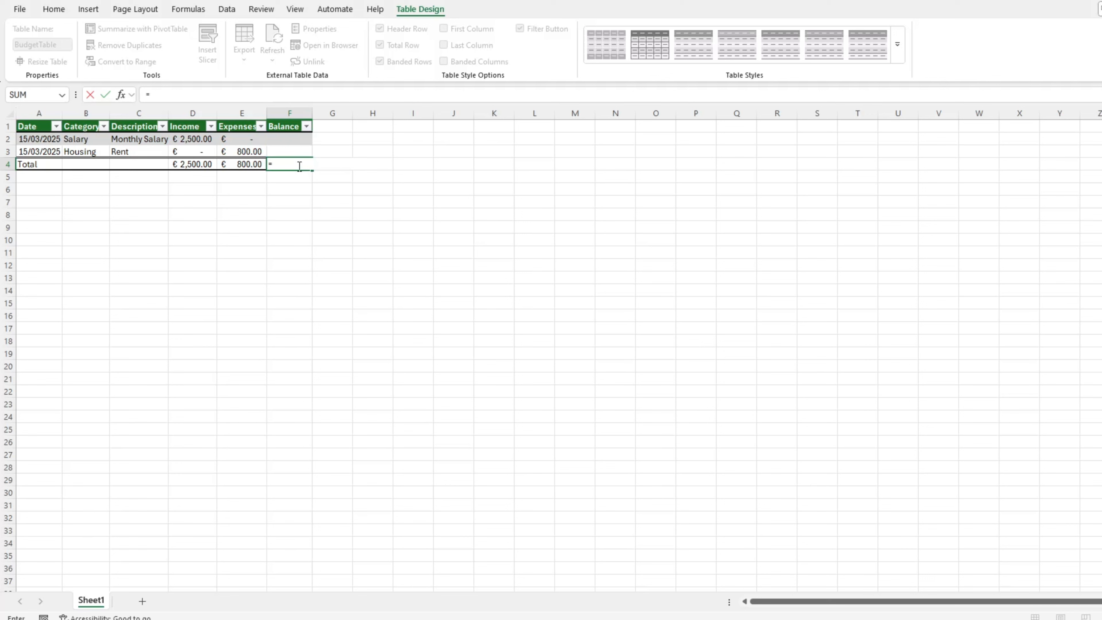
click(192, 167)
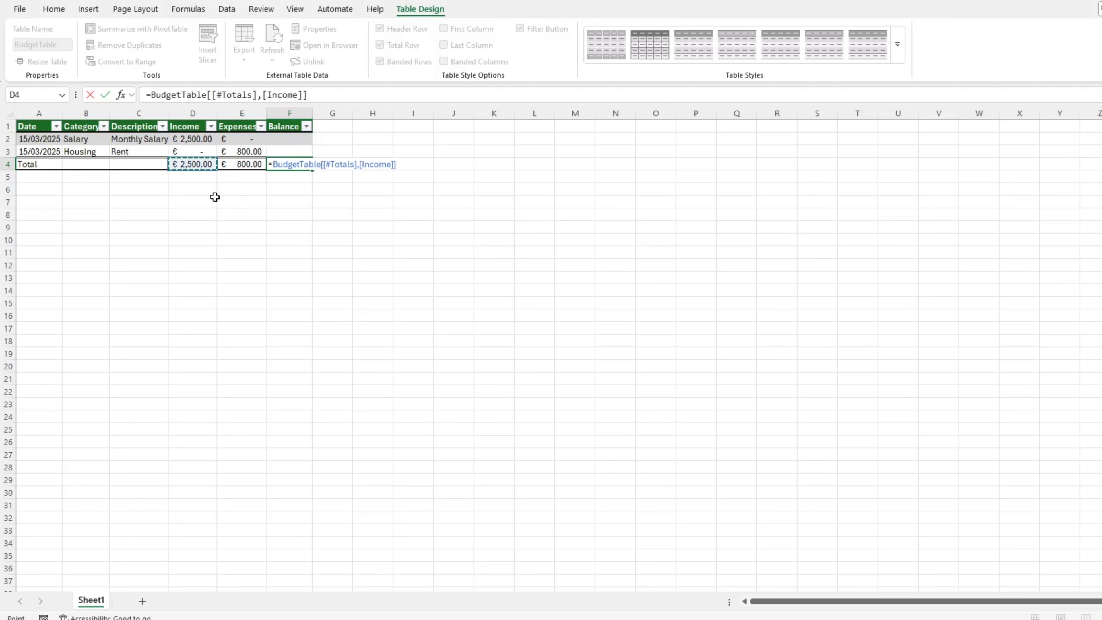
text(-)
click(236, 168)
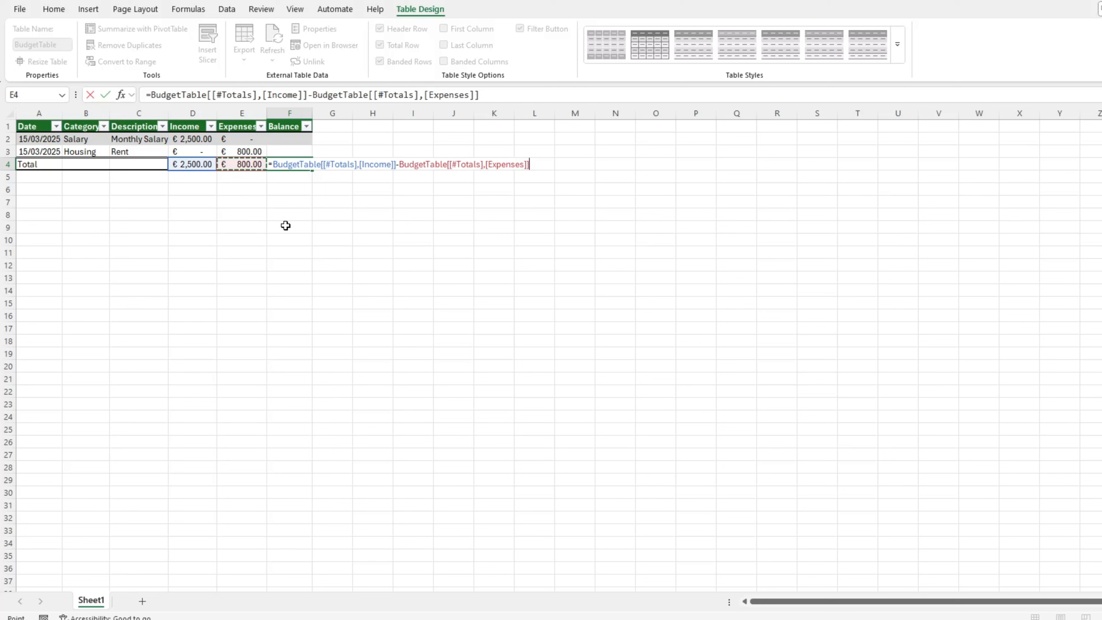
key(Return)
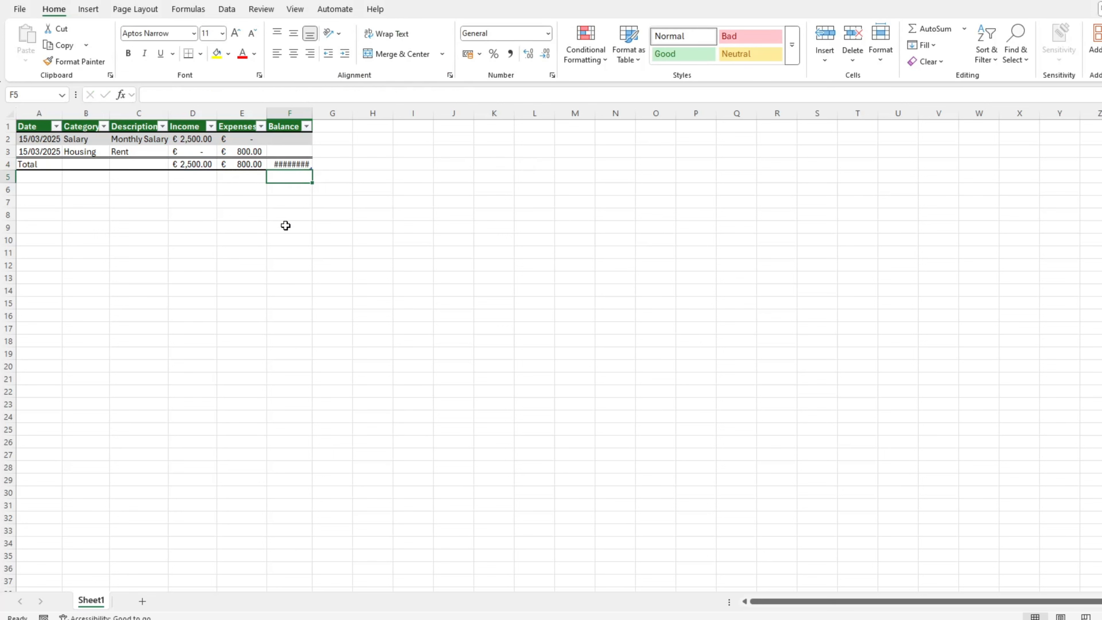
drag(313, 112, 327, 112)
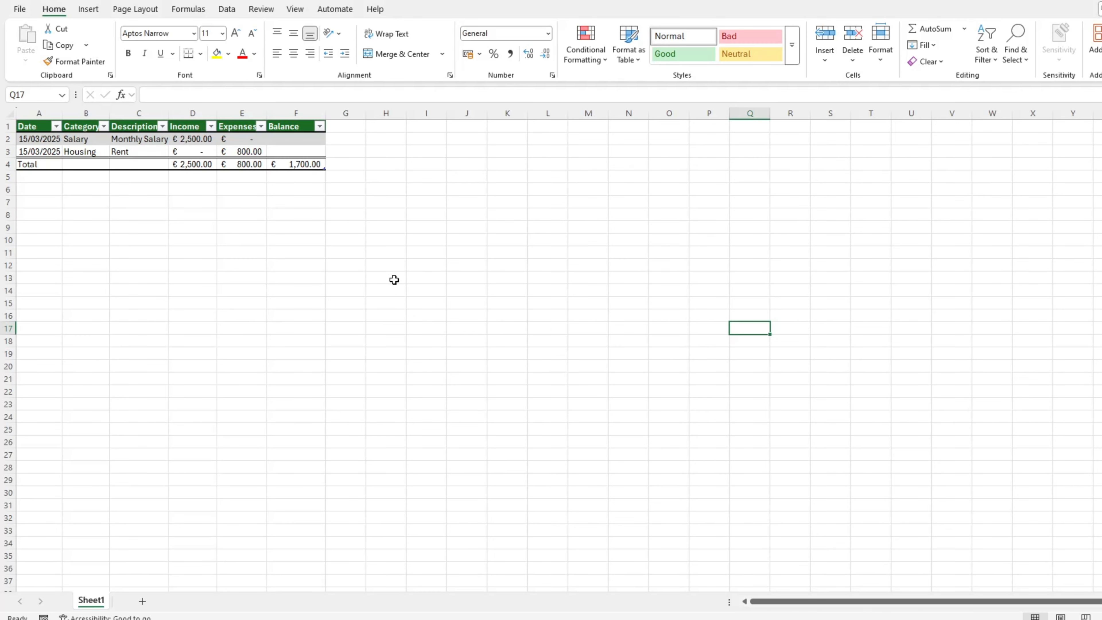
click(393, 279)
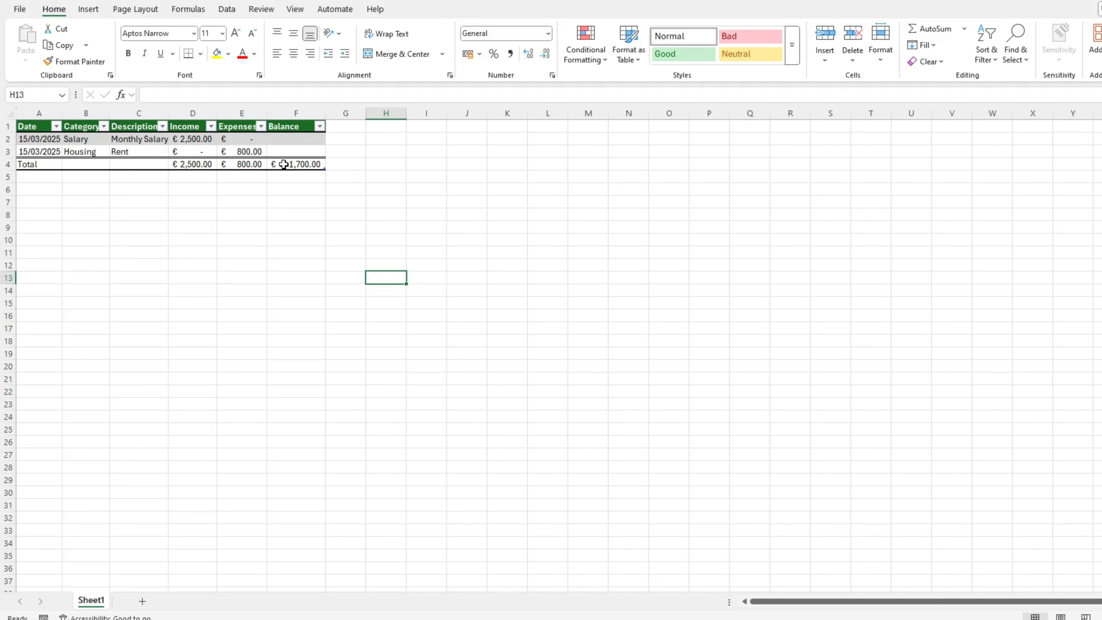
Step: Add a new record row below the Housing row in the table and set its date to 15/03/2025
click(283, 152)
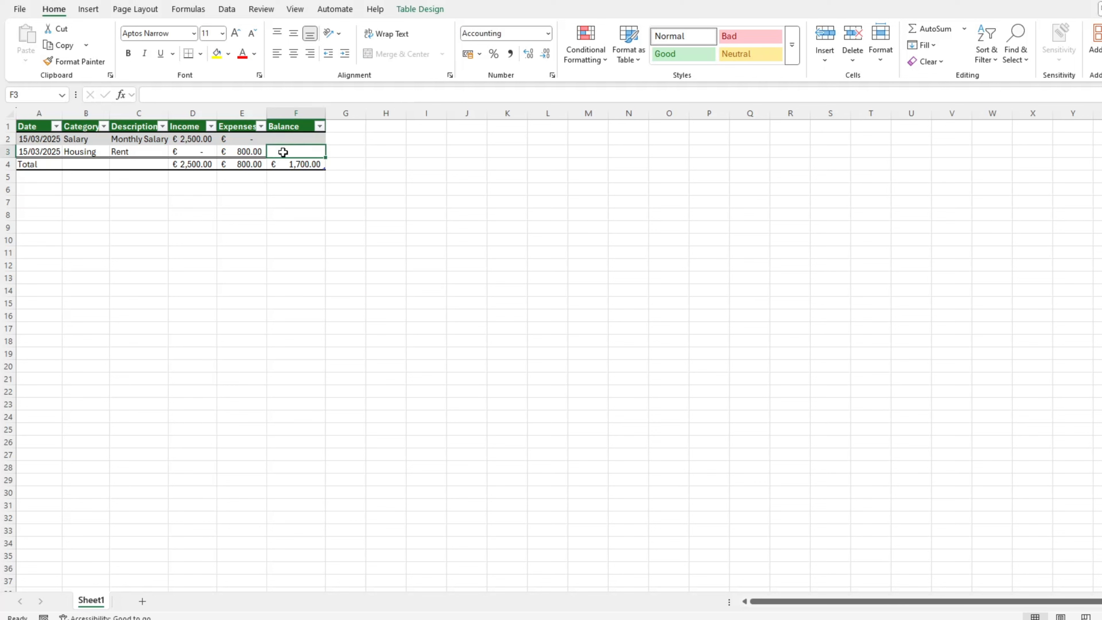
key(Tab)
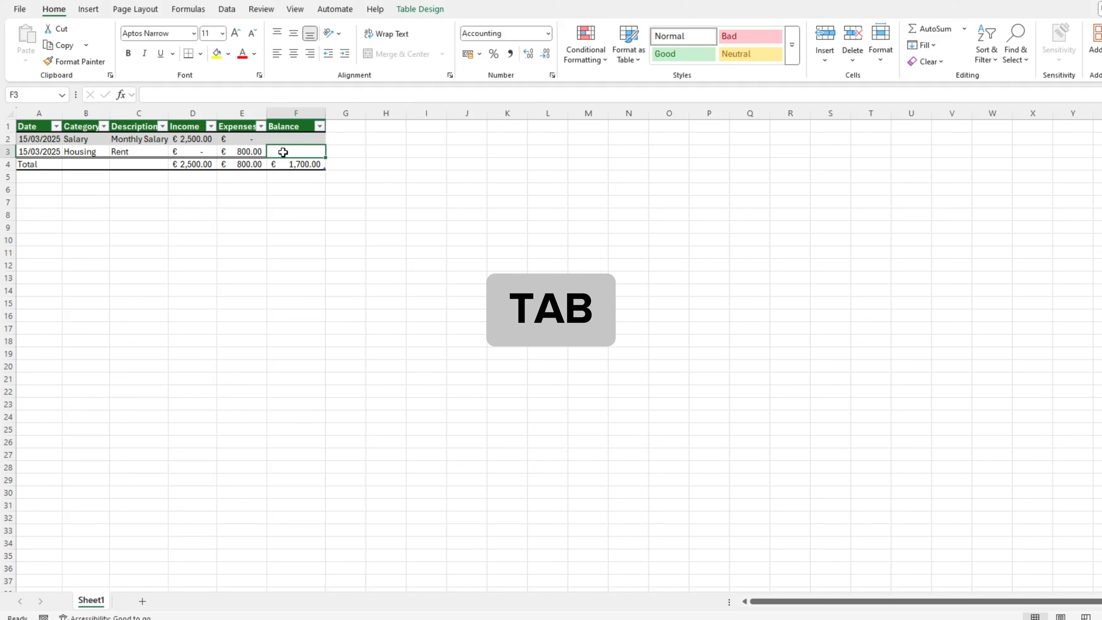
key(Tab)
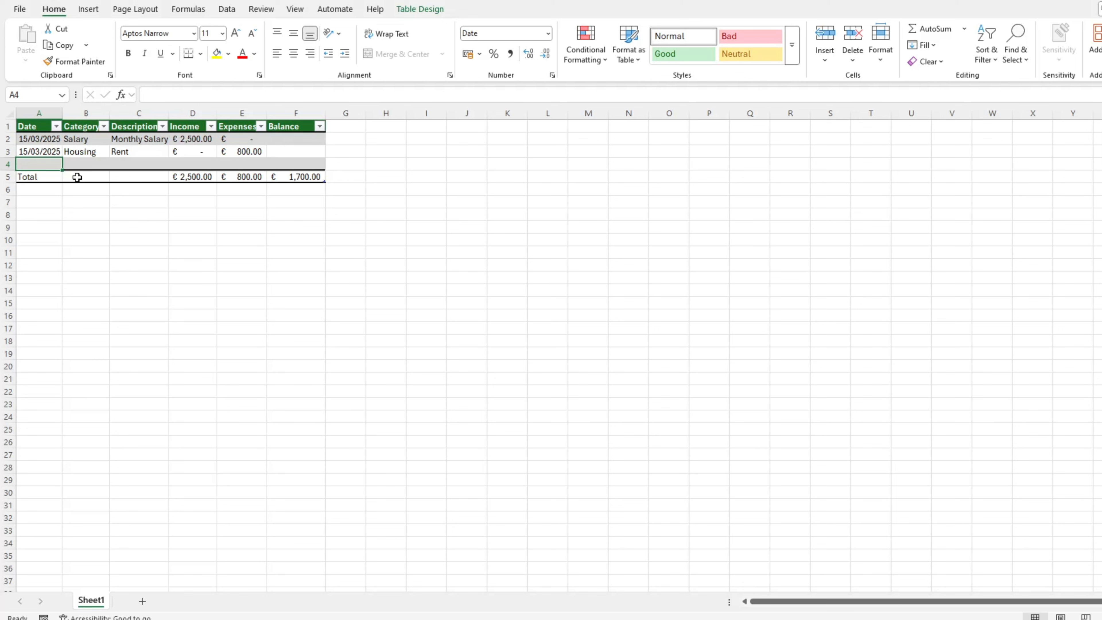
text(15/03/22)
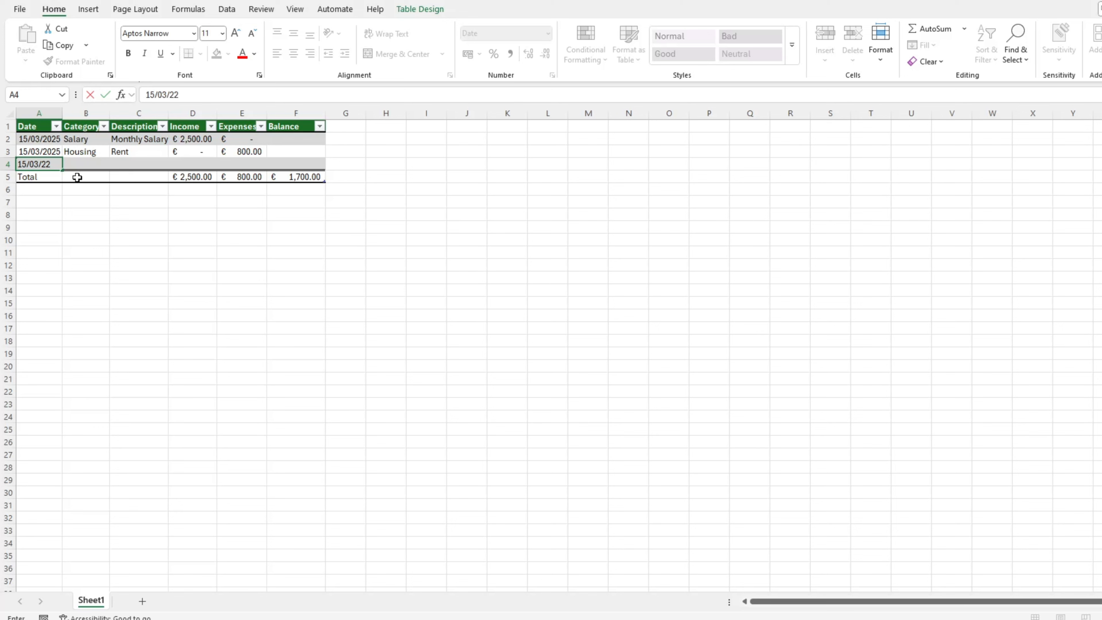
key(BackSpace)
text(02)
text(5)
key(Tab)
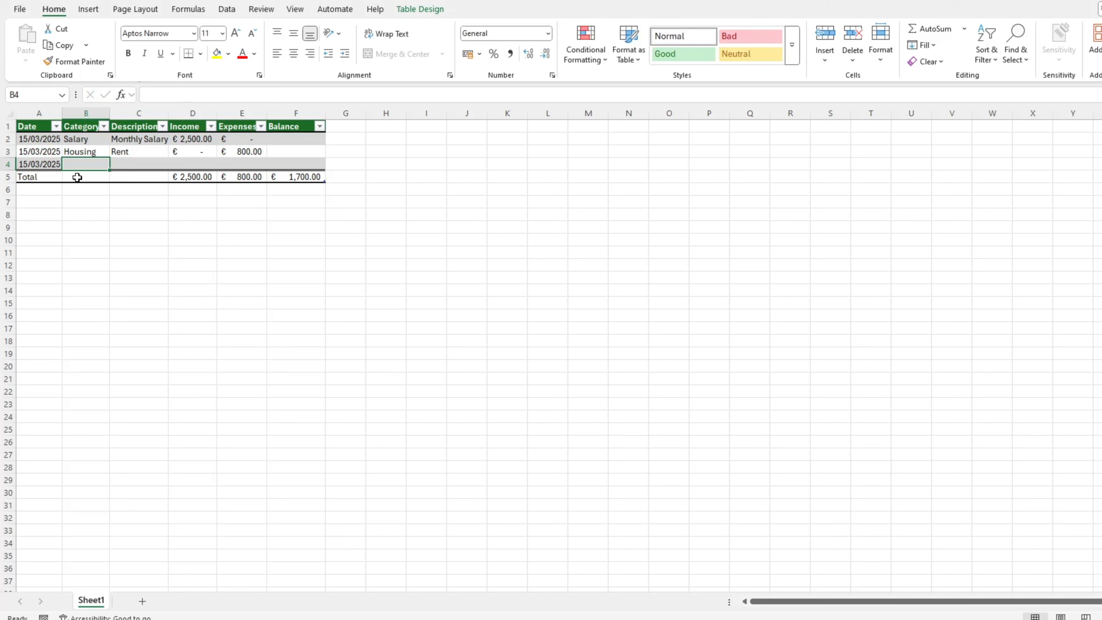
Step: Fill in the new row with category Groceries, description Supermarket, income 0 and expenses 55.78
text(G)
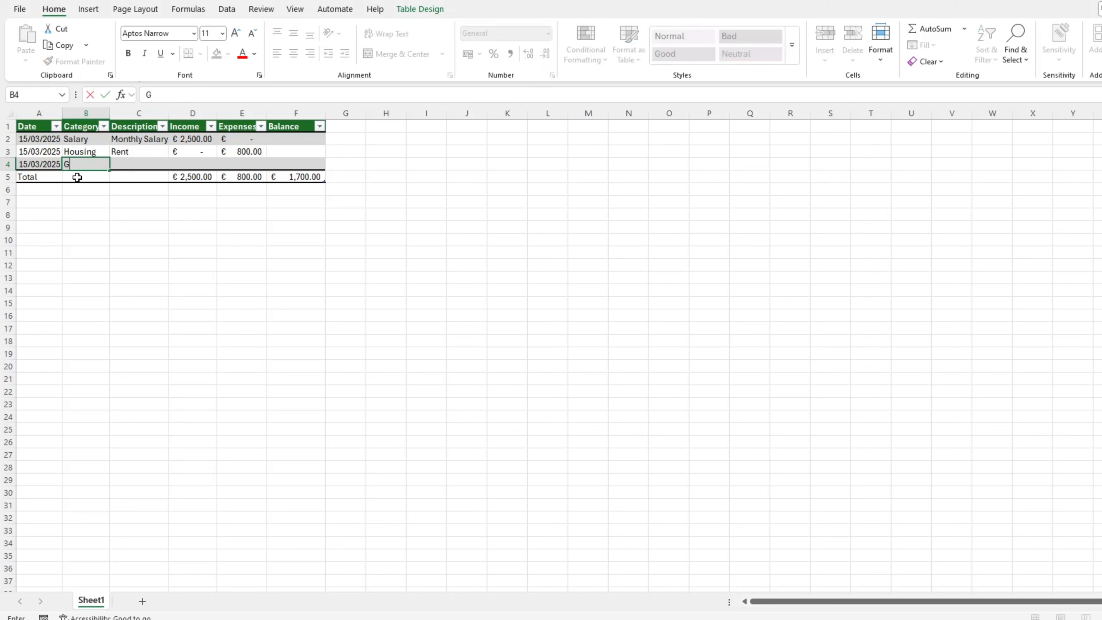
text(roceries)
key(Tab)
text(Supe)
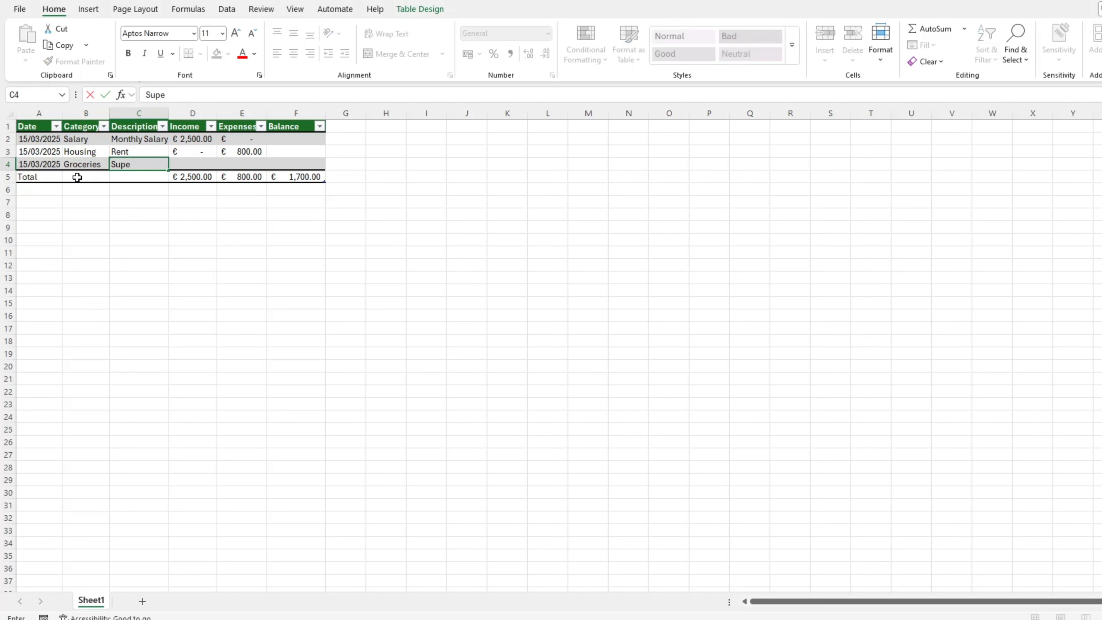
text(rmarket)
key(Tab)
text(0)
key(Tab)
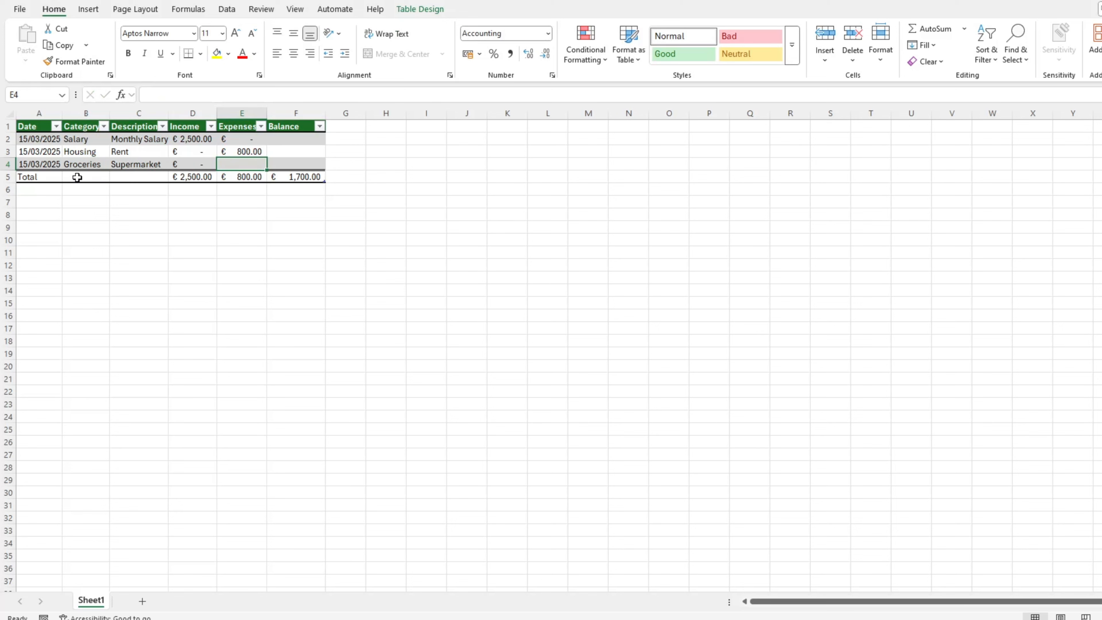
text(55.78)
key(Tab)
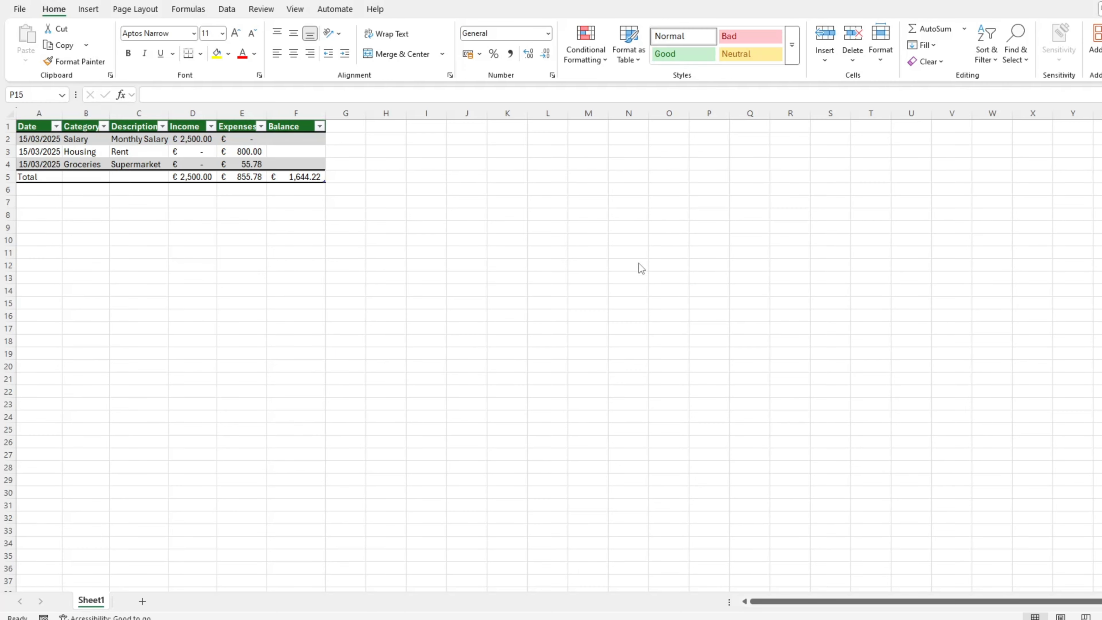
Step: Examine how the table's column headers display when its first rows are out of view
click(155, 155)
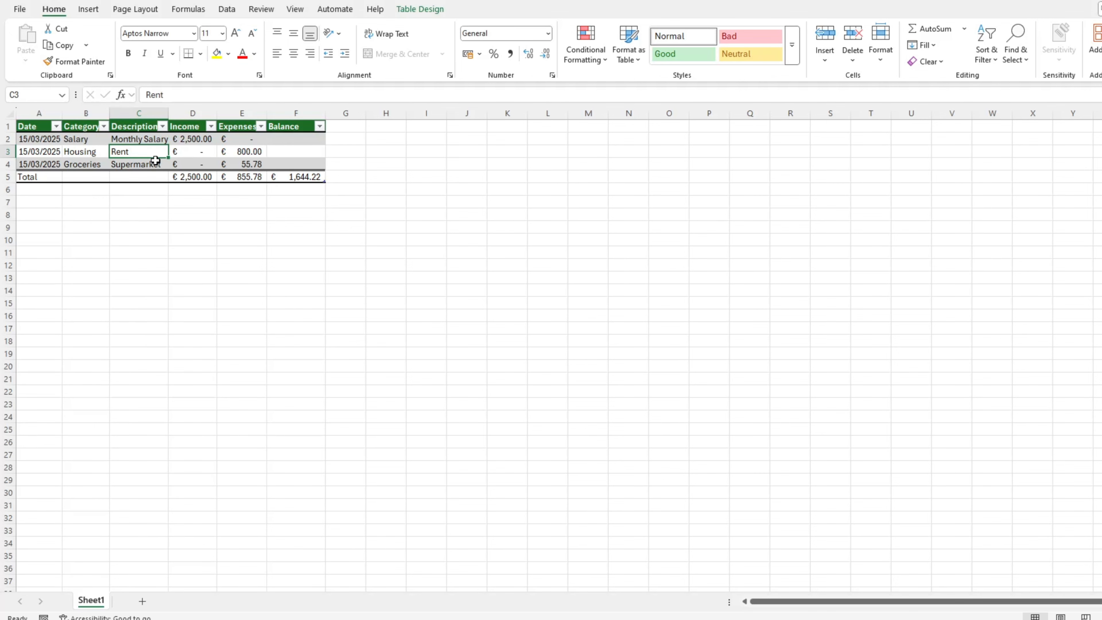
scroll(155, 161, down, 1)
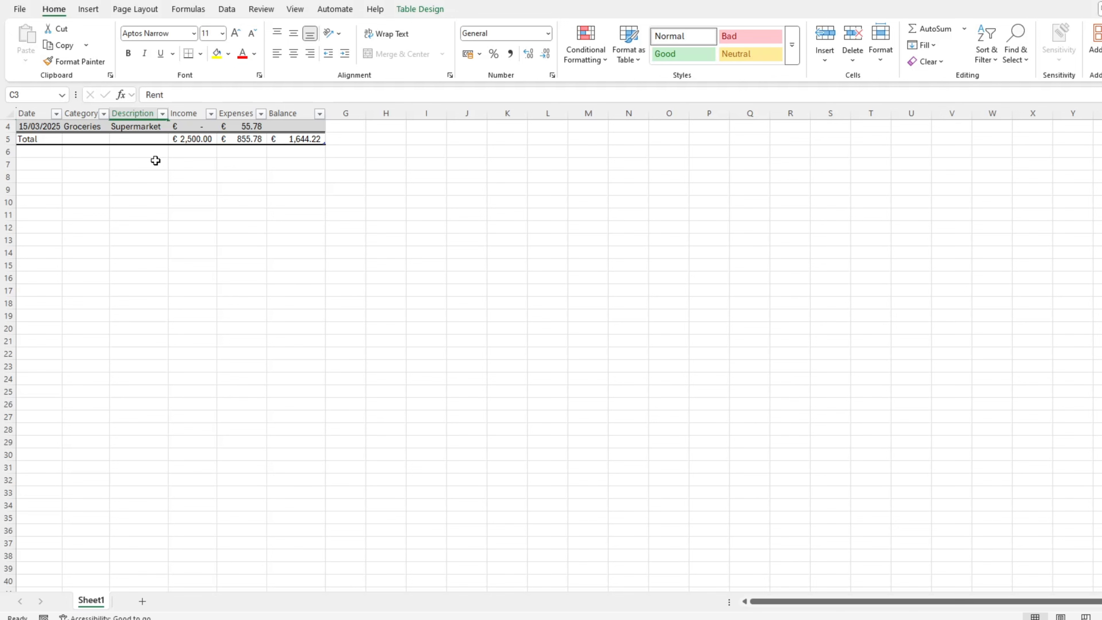
scroll(155, 160, up, 1)
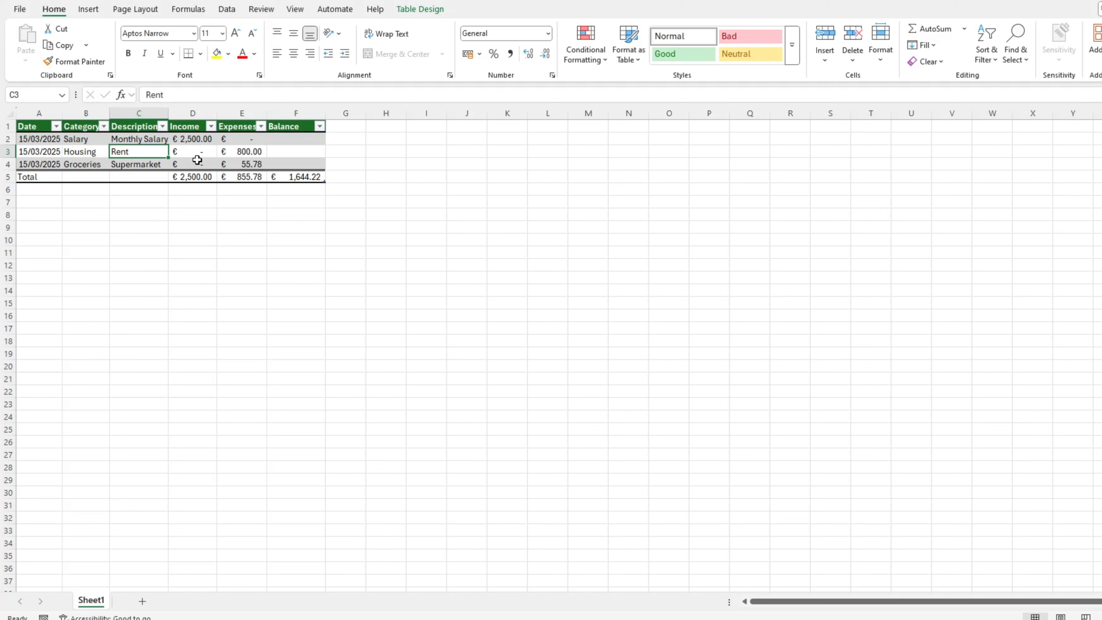
Step: Filter the Income column to only the zero-income (€ -) entries, and undo the filter
click(211, 127)
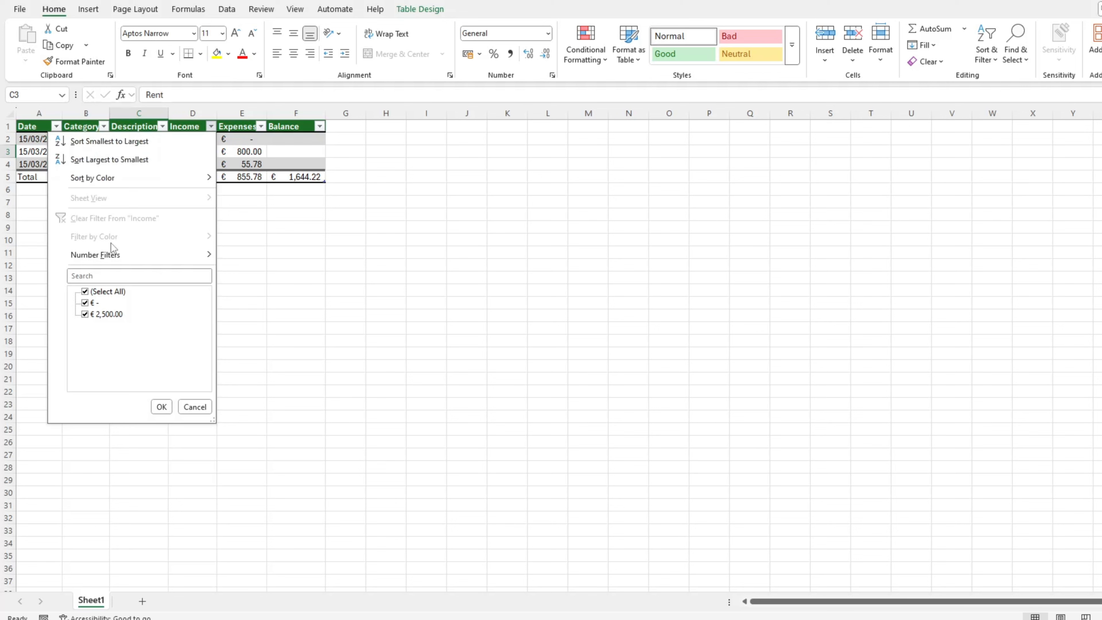
click(85, 292)
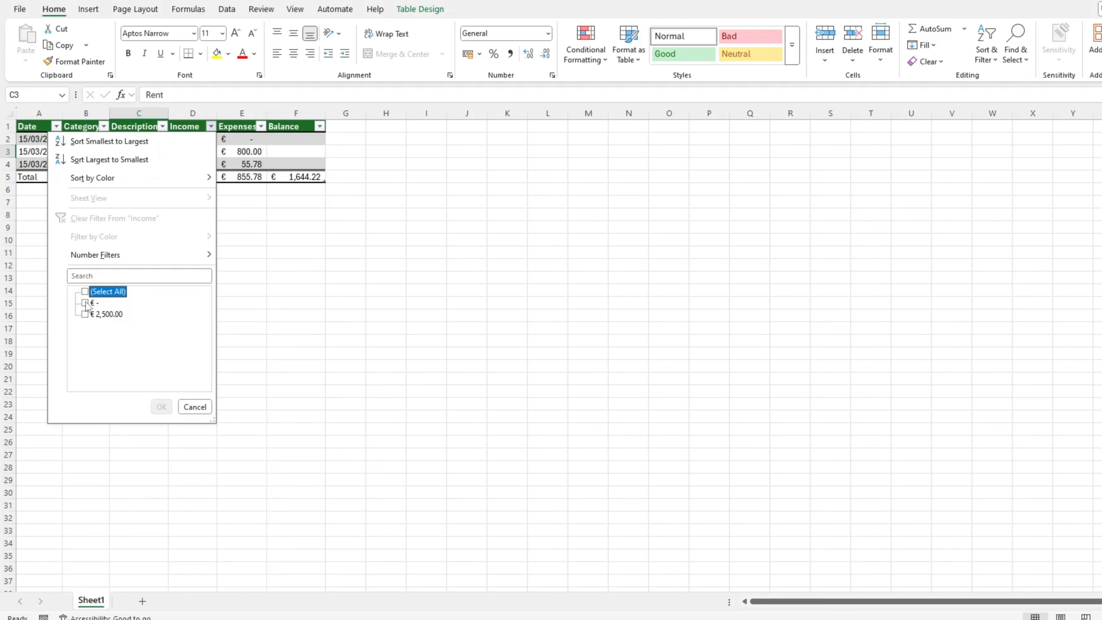
click(86, 302)
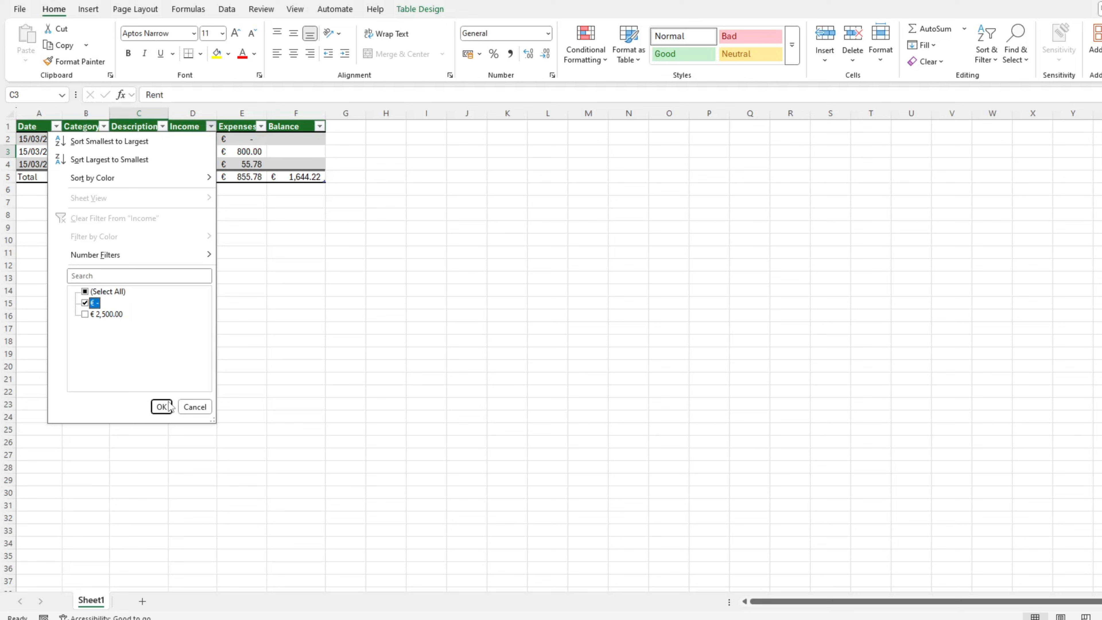
click(169, 407)
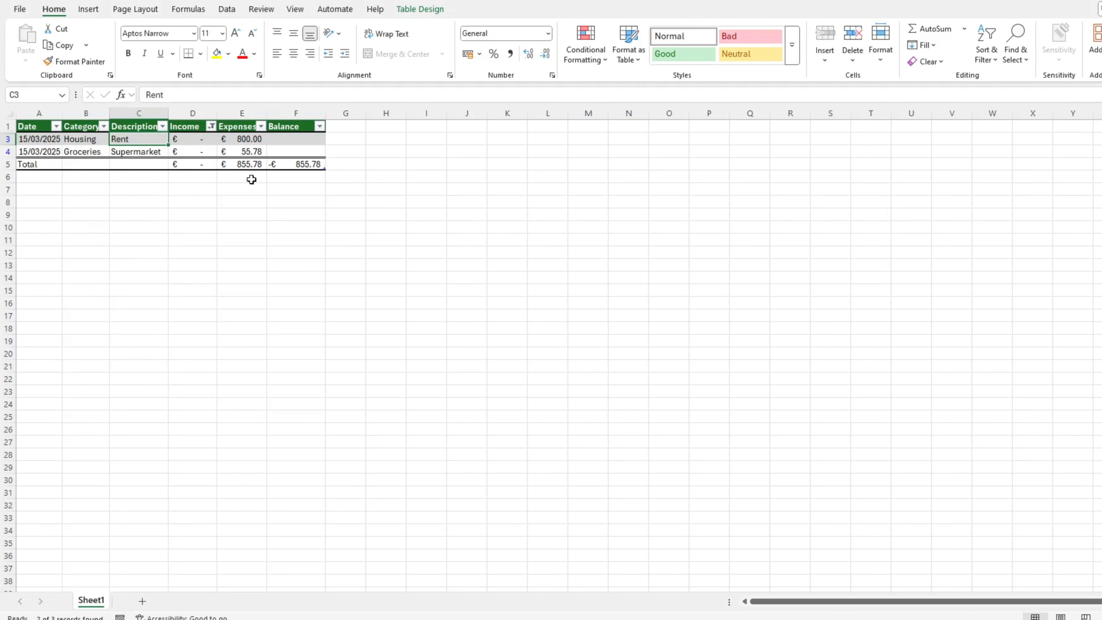
key(ctrl+z)
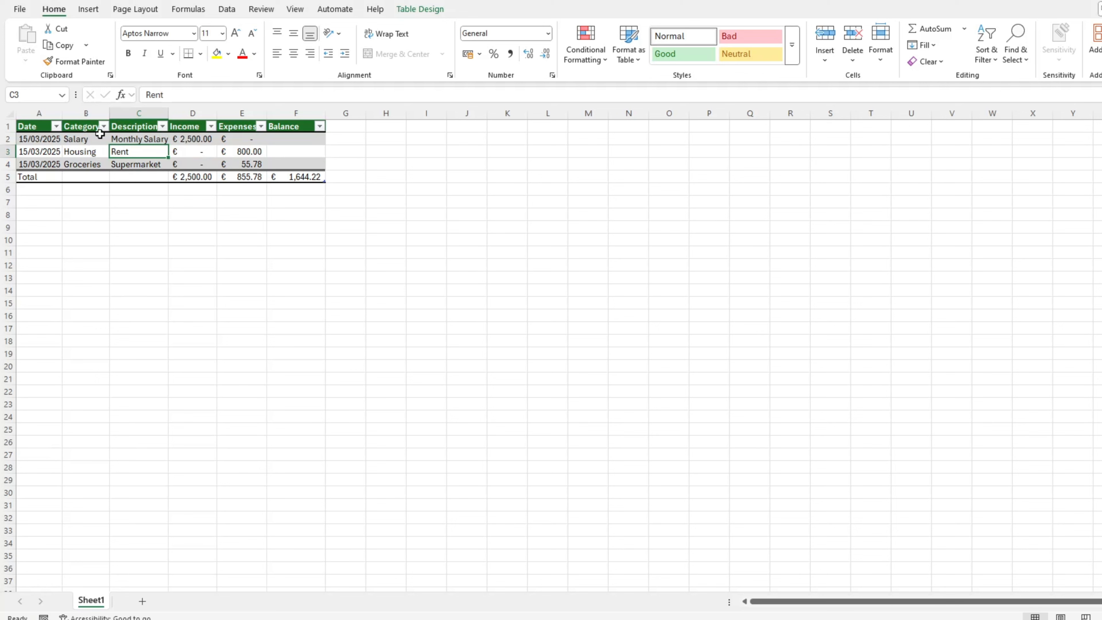
Step: Filter the Category column to only Groceries, and remove the filter to restore all records
click(104, 127)
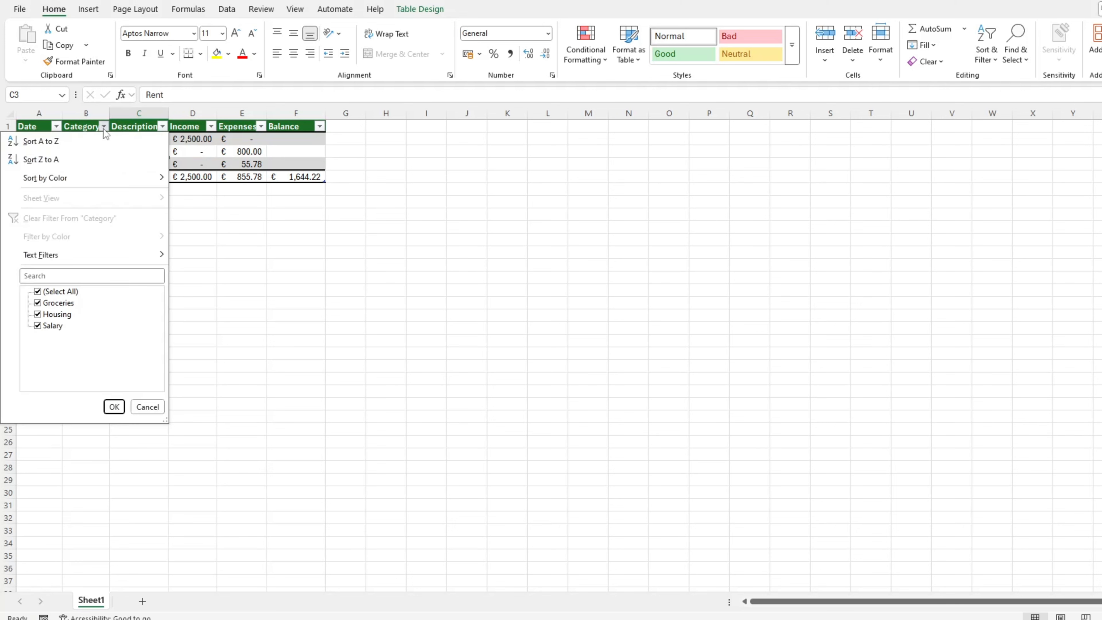
click(39, 292)
click(38, 303)
click(113, 406)
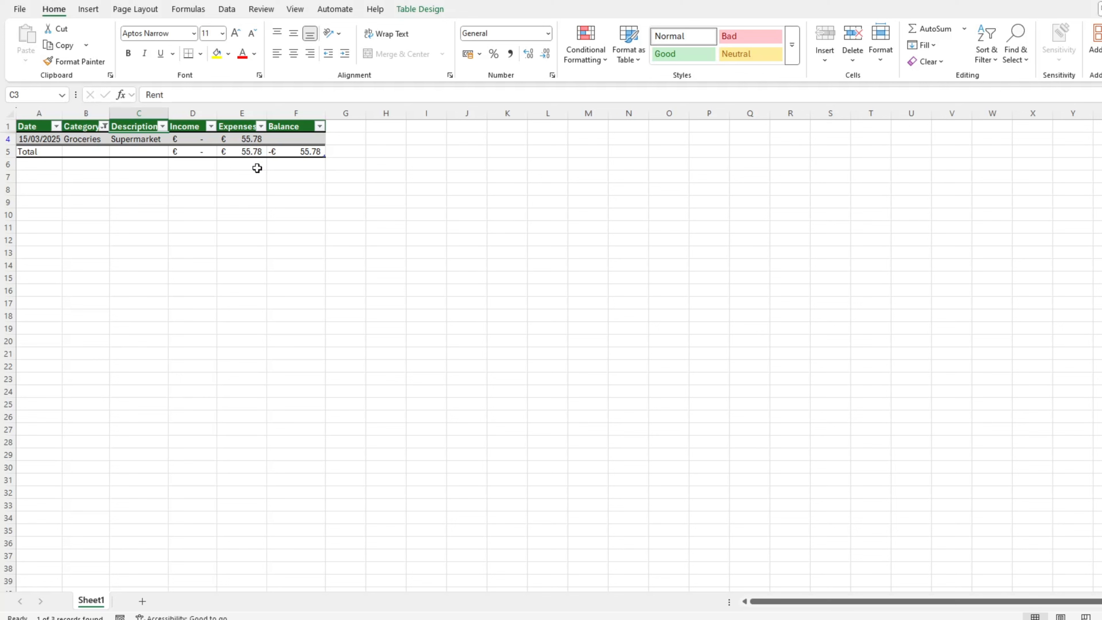
click(243, 203)
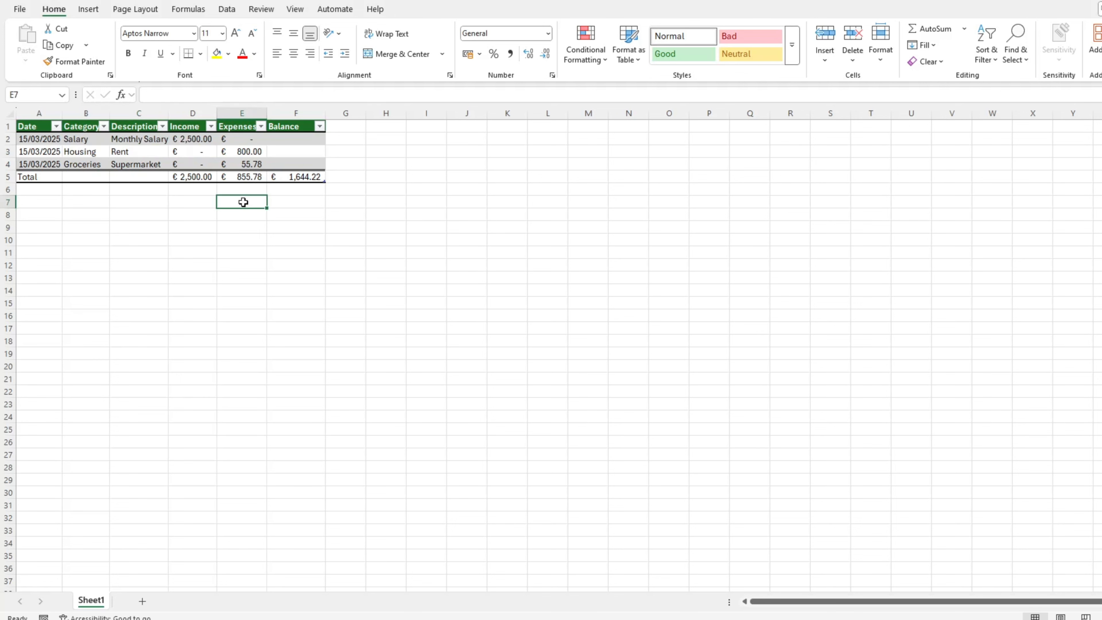